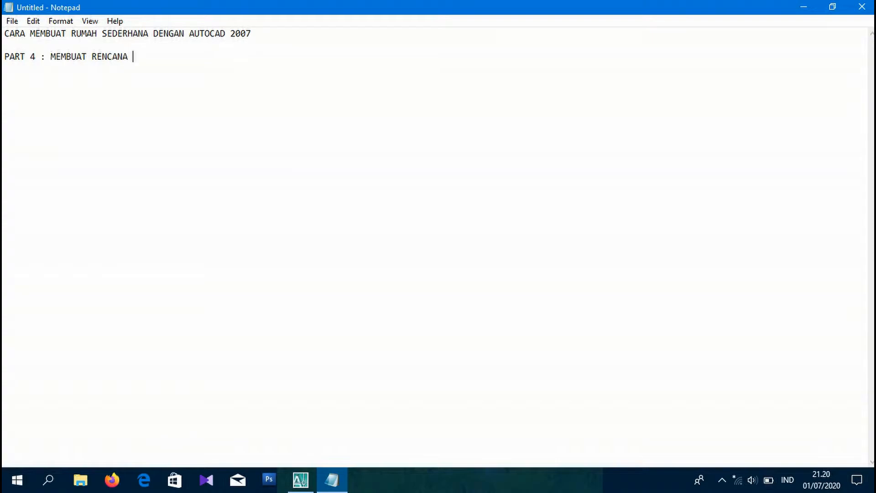
# Complete the Part 4 heading with "ATAP" and add the note "- KITA BUAT LAYER UNTUK GARIS ATAPNYA" below it
pyautogui.write('ATAP')
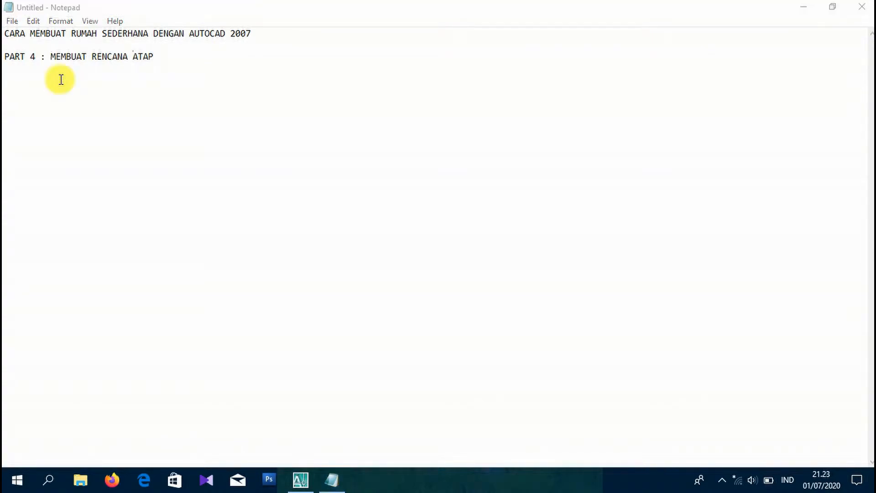
pyautogui.press('Return')
pyautogui.write('- KITA')
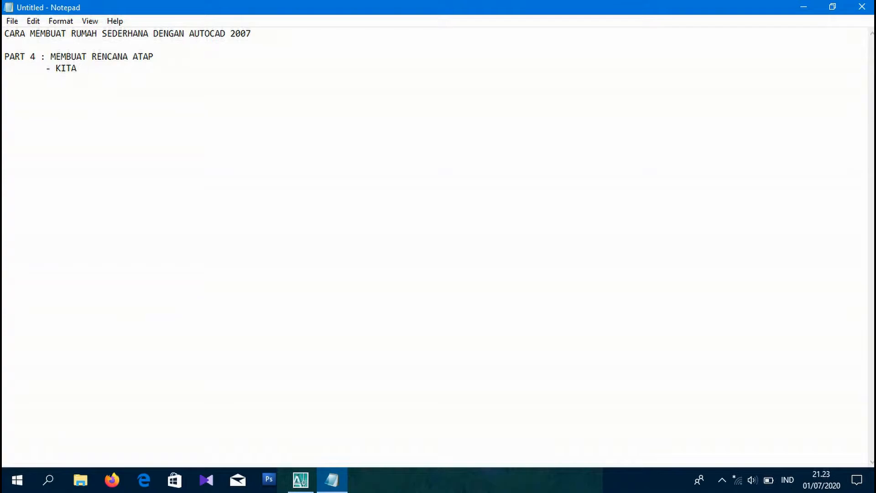
pyautogui.write(' BUAT LAYER UNTU')
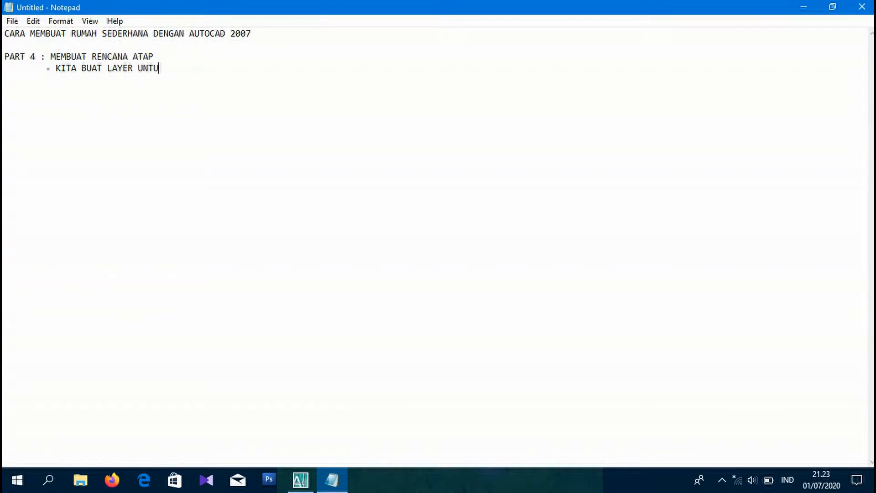
pyautogui.write('K GARIS ATAPNYA')
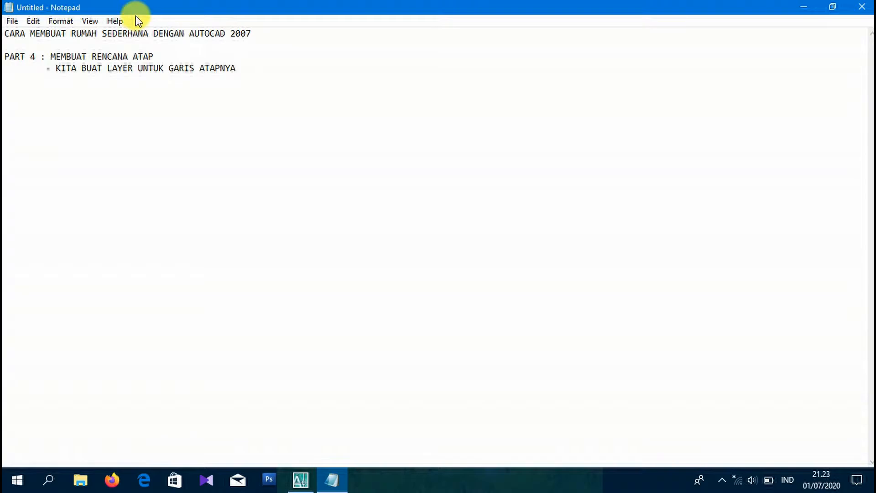
# Switch to AutoCAD and create a new layer named GARIS ATAP
pyautogui.click(297, 479)
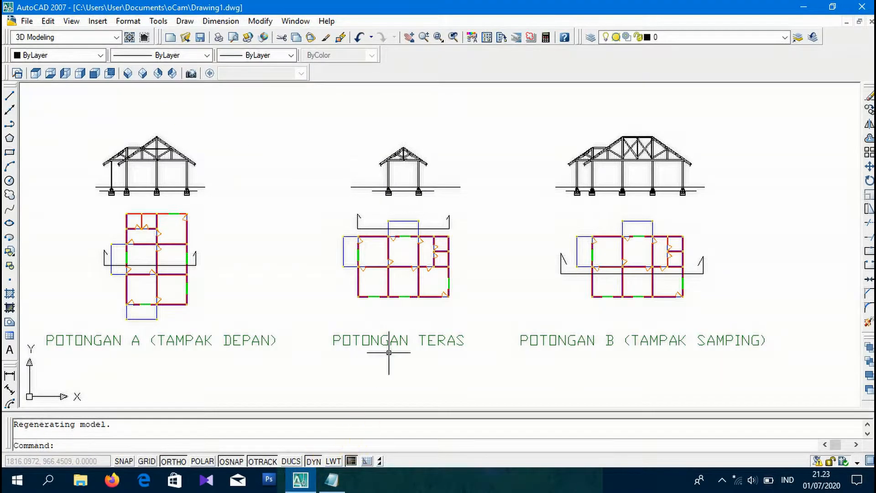
pyautogui.click(783, 37)
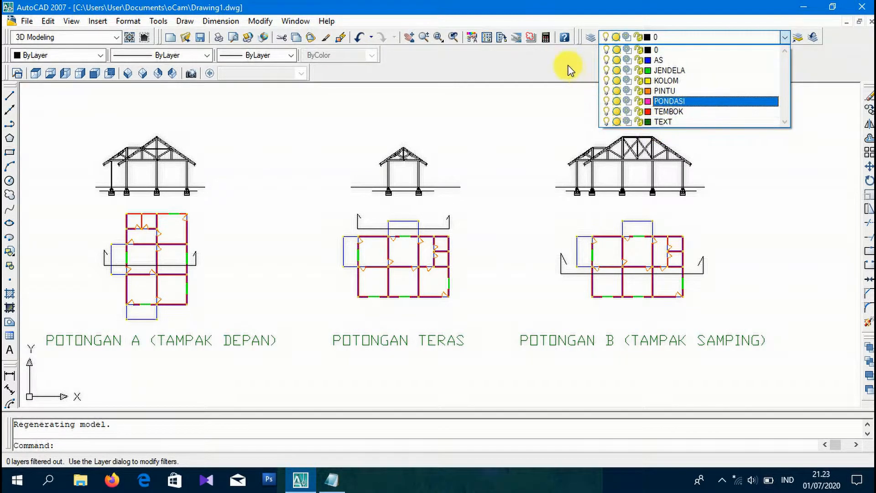
pyautogui.click(587, 37)
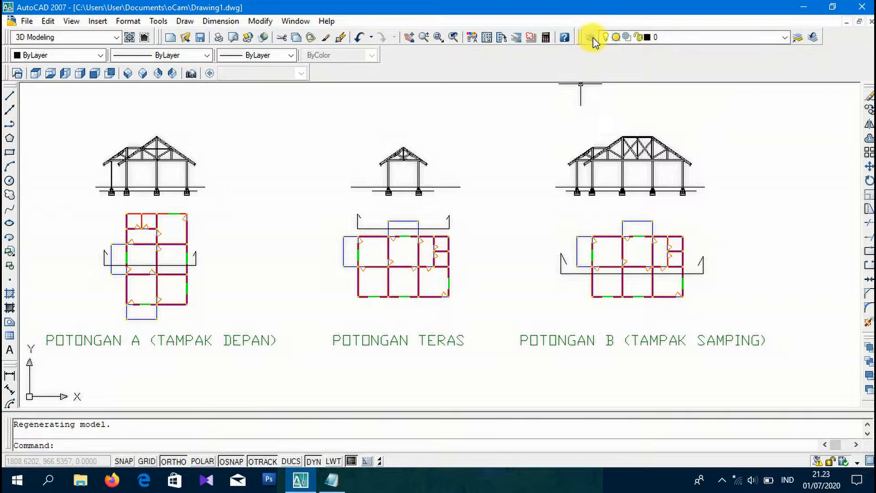
pyautogui.click(591, 38)
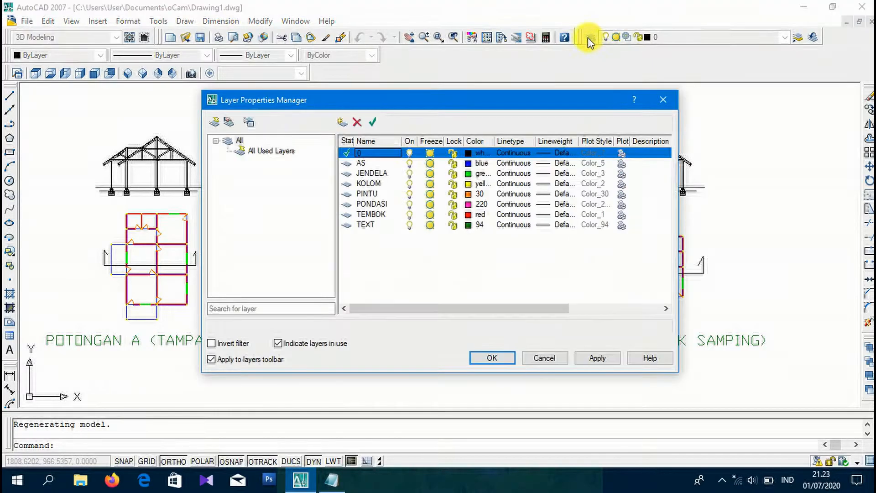
pyautogui.click(342, 122)
pyautogui.doubleClick(370, 235)
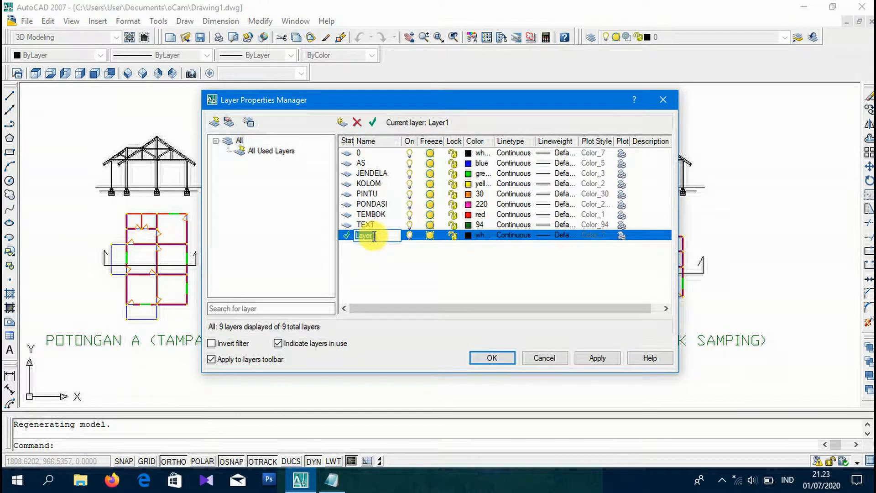
pyautogui.write('GARIS ATAP')
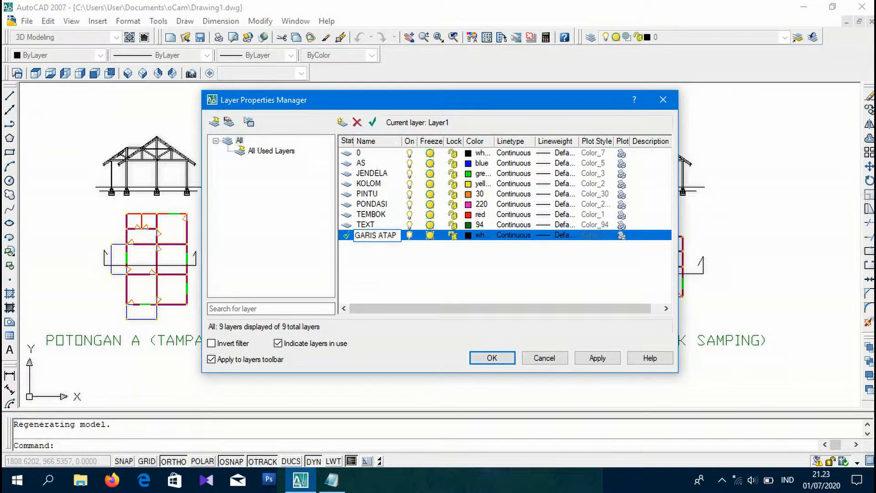
# Set the GARIS ATAP layer's colour to index 190 and apply the layer changes
pyautogui.click(469, 235)
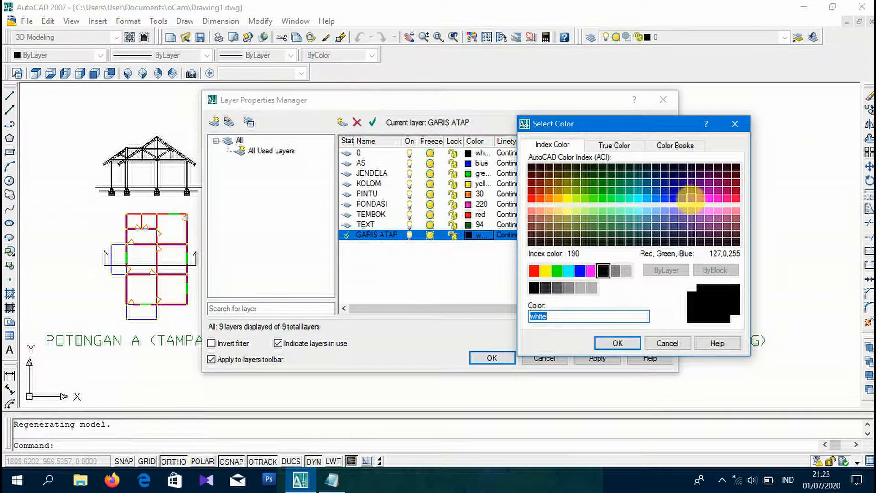
pyautogui.click(691, 198)
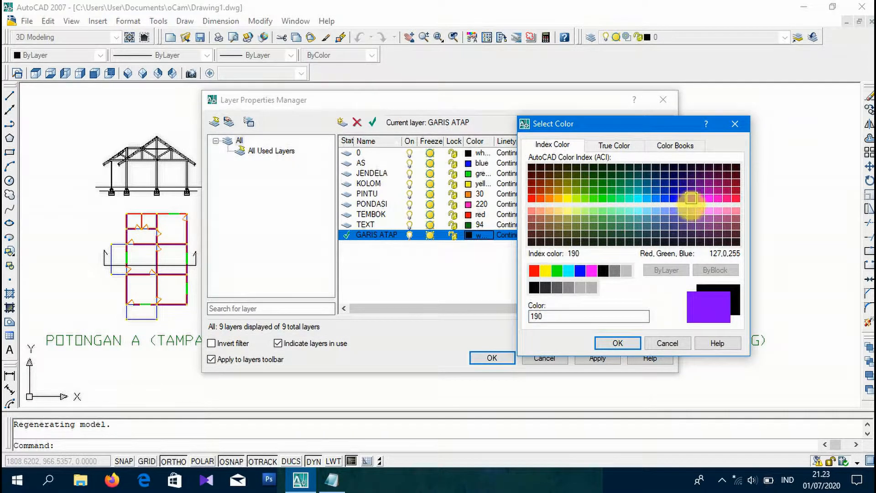
pyautogui.click(618, 343)
pyautogui.click(594, 357)
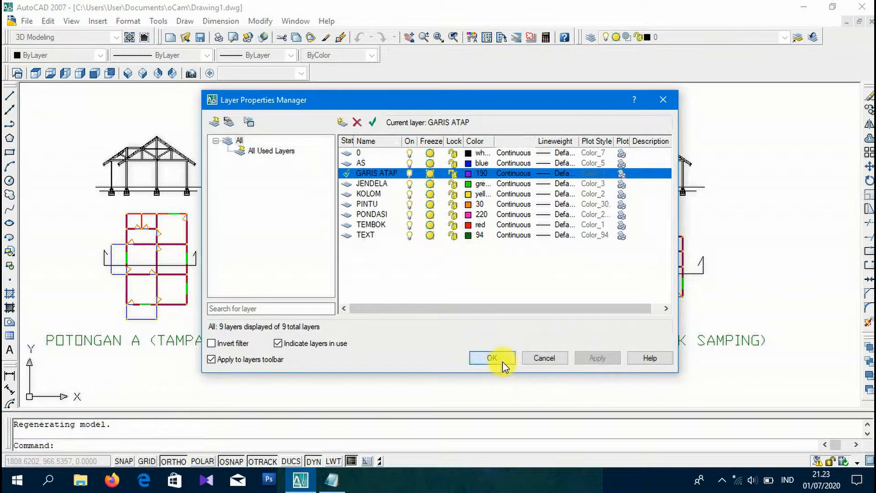
pyautogui.click(502, 361)
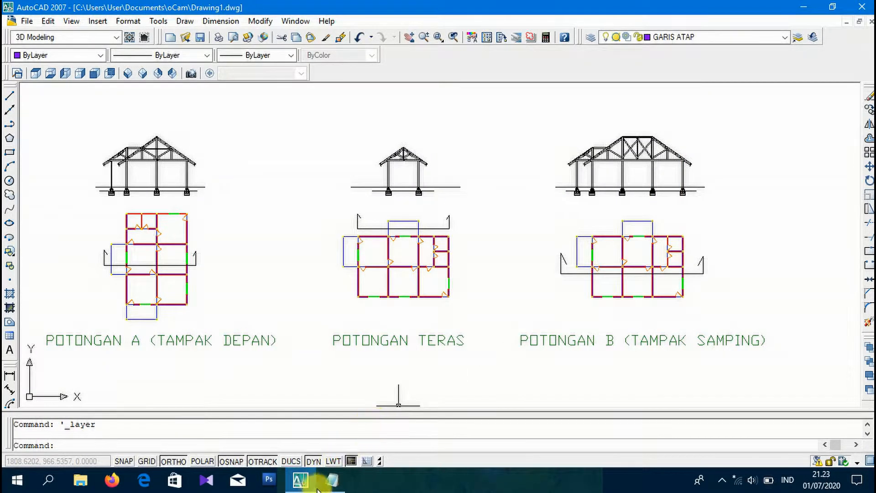
# Switch to Notepad and add the line "- KITA MATIKAN SEMUA LAYER KECUALI LAYER AS DAN GARIS ATAP"
pyautogui.click(332, 480)
pyautogui.press('Return')
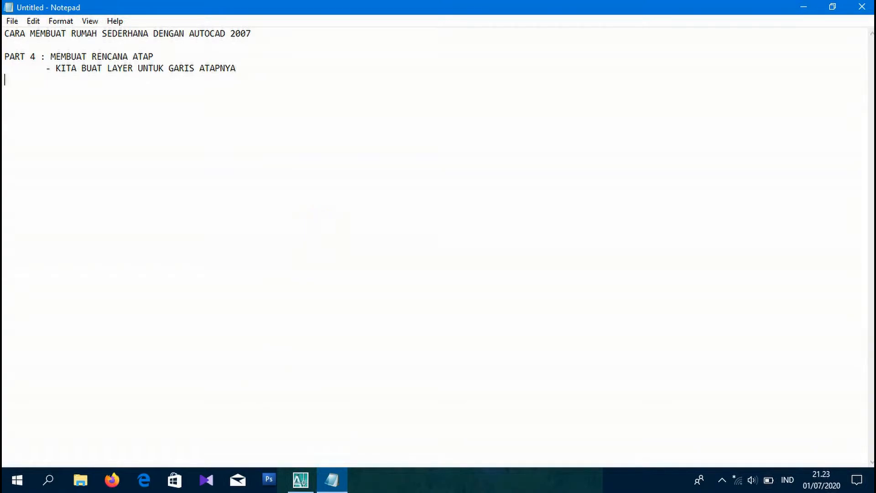
pyautogui.write('- KITA MATIKAN SEMUA ')
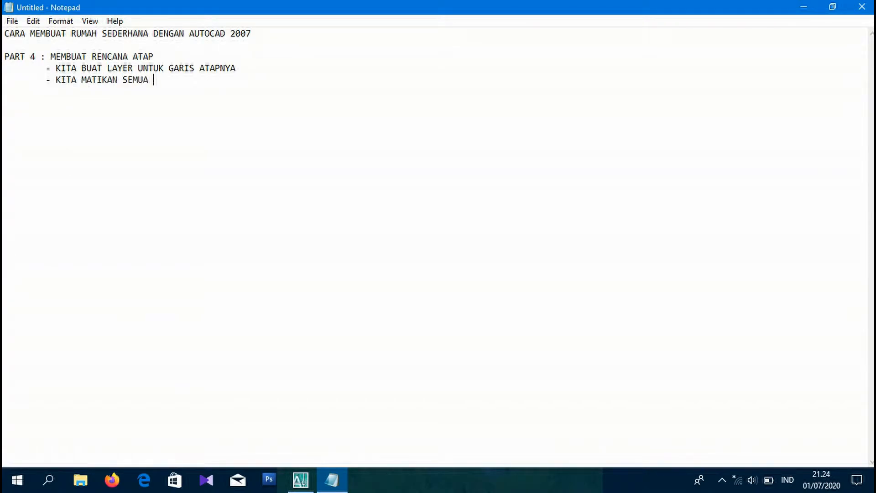
pyautogui.write('LAYER KECIAL')
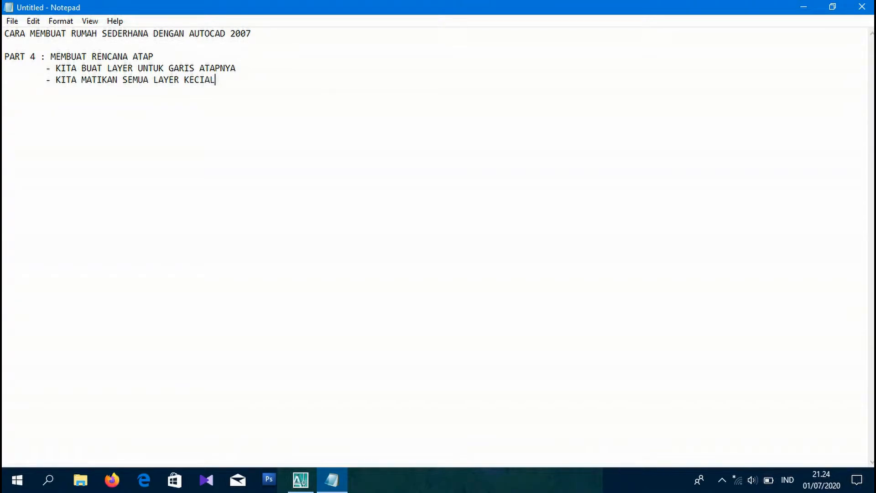
pyautogui.press('BackSpace')
pyautogui.press('BackSpace')
pyautogui.press('BackSpace')
pyautogui.write('UALI LAYER AS DAN')
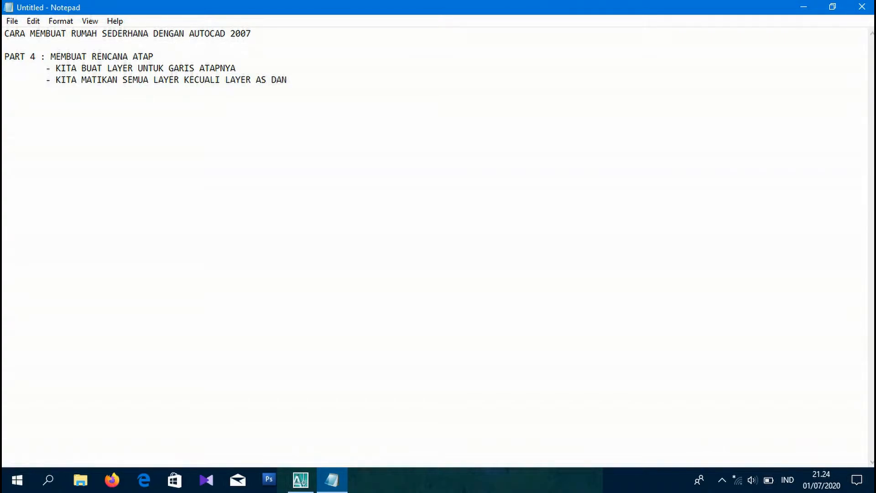
pyautogui.write(' GARIS ATAP')
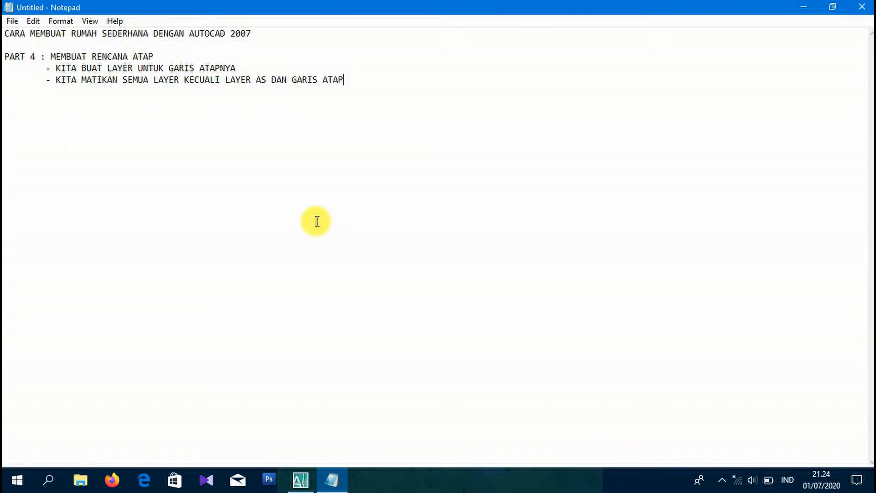
# Switch to AutoCAD and turn off every layer except AS and GARIS ATAP
pyautogui.click(301, 480)
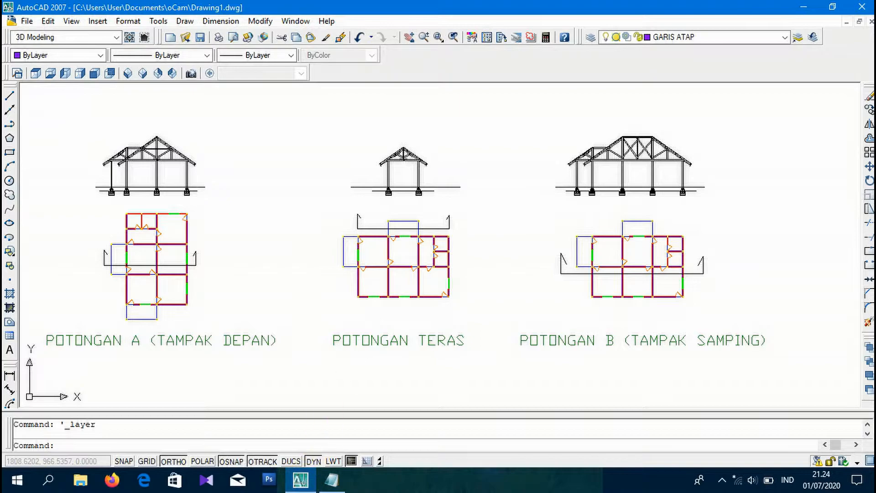
pyautogui.click(728, 34)
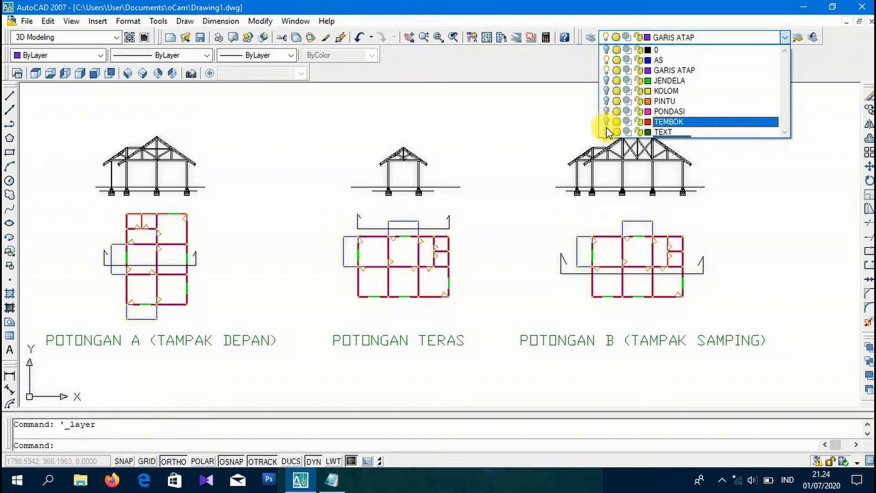
pyautogui.click(540, 157)
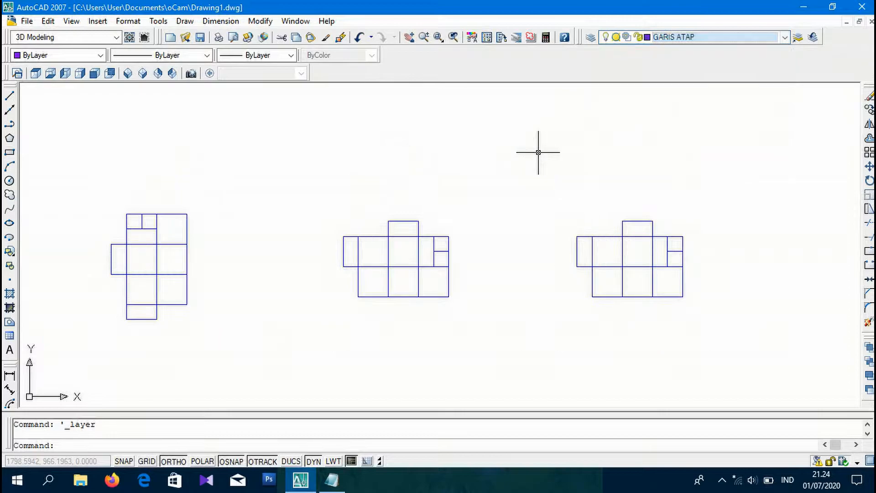
pyautogui.scroll(-2, 540, 154)
pyautogui.moveTo(414, 194); pyautogui.dragTo(649, 187, button='middle')
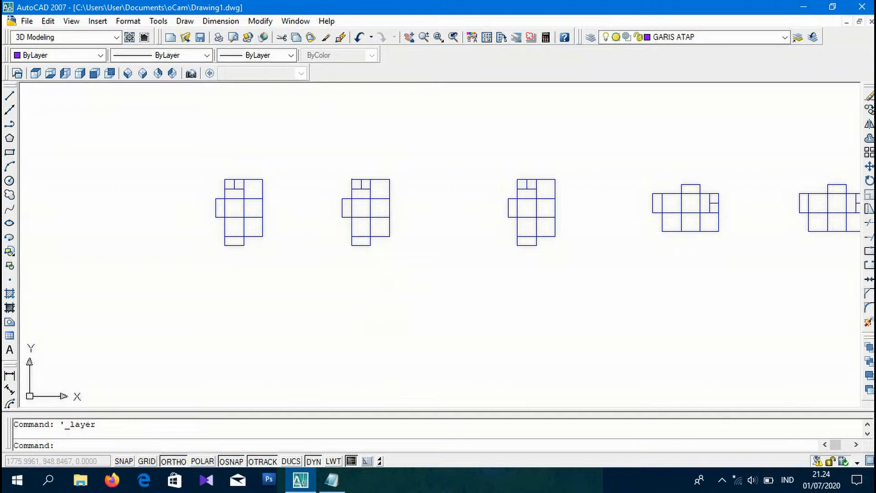
# Switch to Notepad and add the line "- KITA COPYKAN DENAH DAN BUAT GARIS ATAPNYA"
pyautogui.click(331, 480)
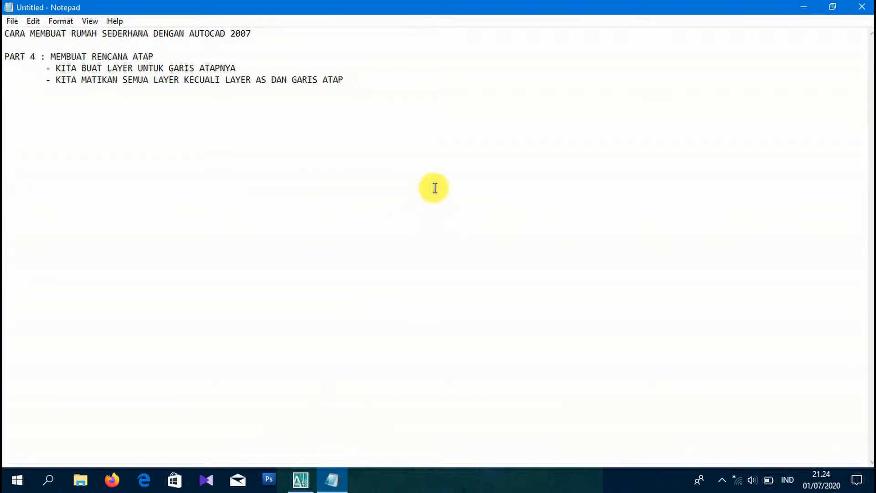
pyautogui.press('Return')
pyautogui.write('- KITA COPYKAN DENAH DAN')
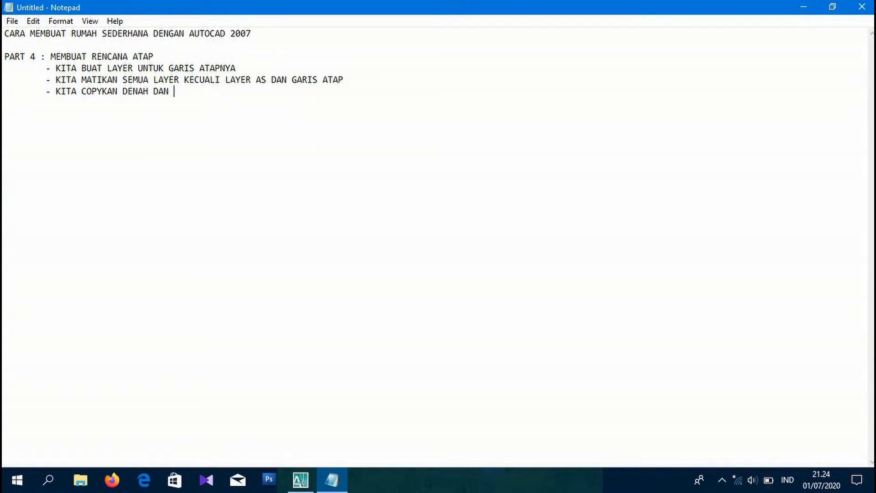
pyautogui.write('BUAT GARIS ATAPNYA')
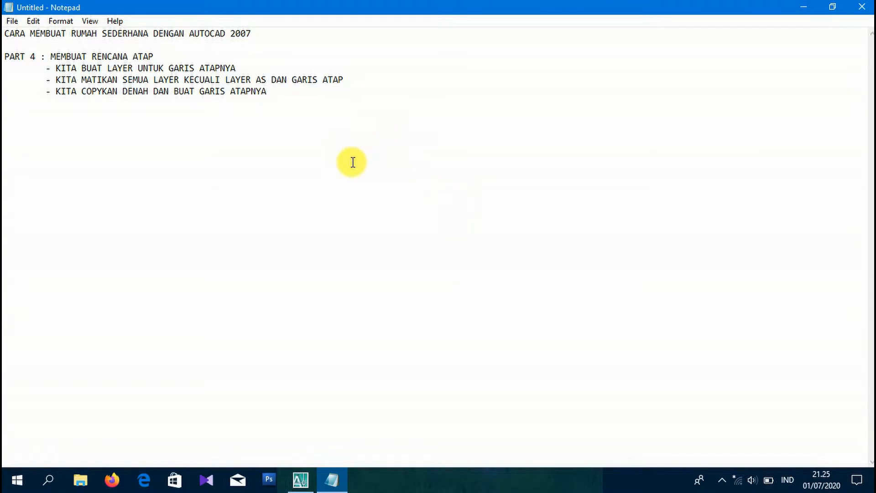
# Switch to AutoCAD and copy the leftmost floor plan's axis grid horizontally to the empty area beyond the last plan in the row
pyautogui.click(300, 479)
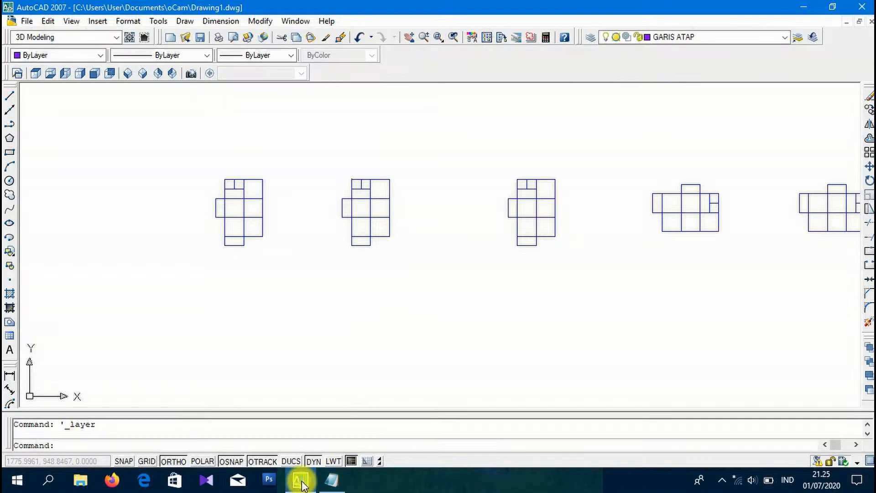
pyautogui.click(284, 161)
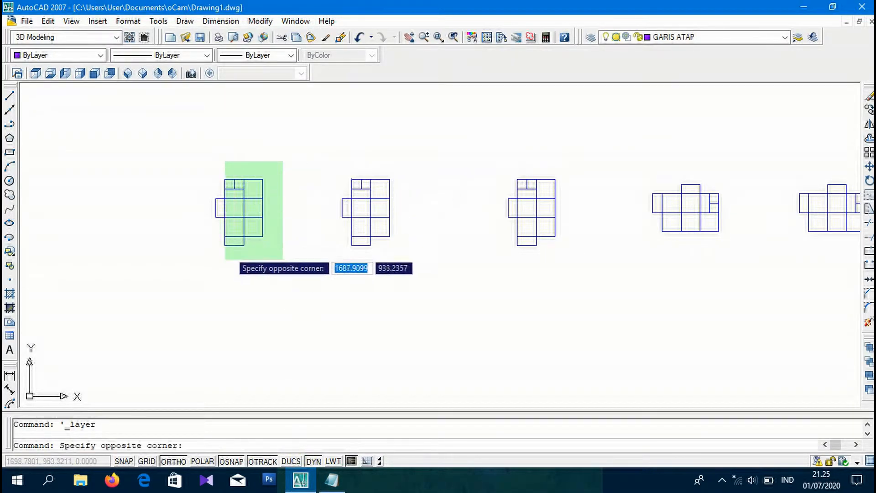
pyautogui.click(206, 287)
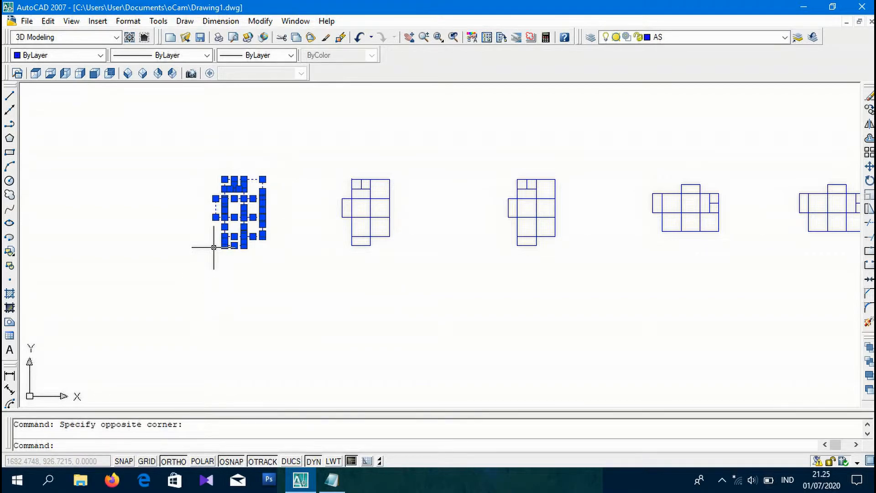
pyautogui.write('CO')
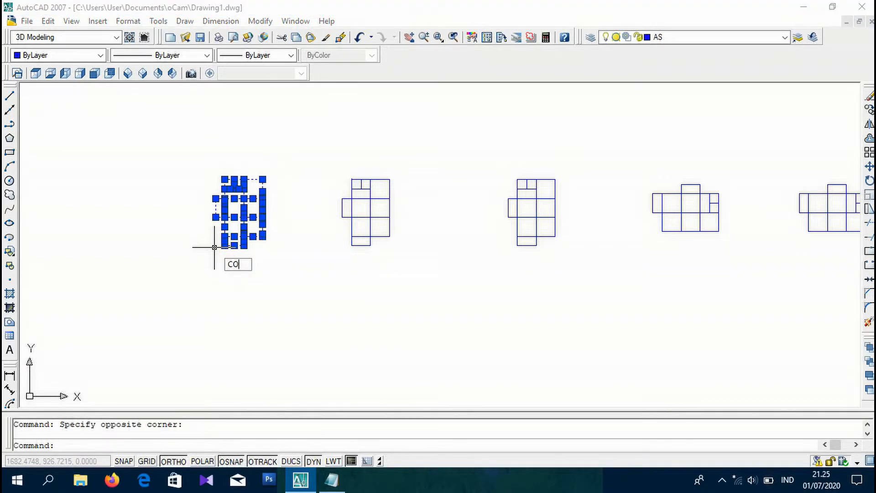
pyautogui.press('Return')
pyautogui.click(214, 237)
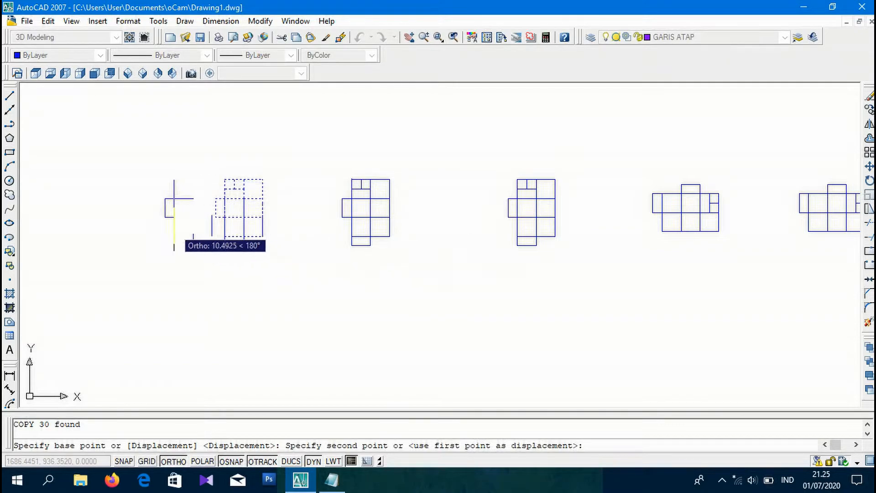
pyautogui.scroll(-4, 175, 228)
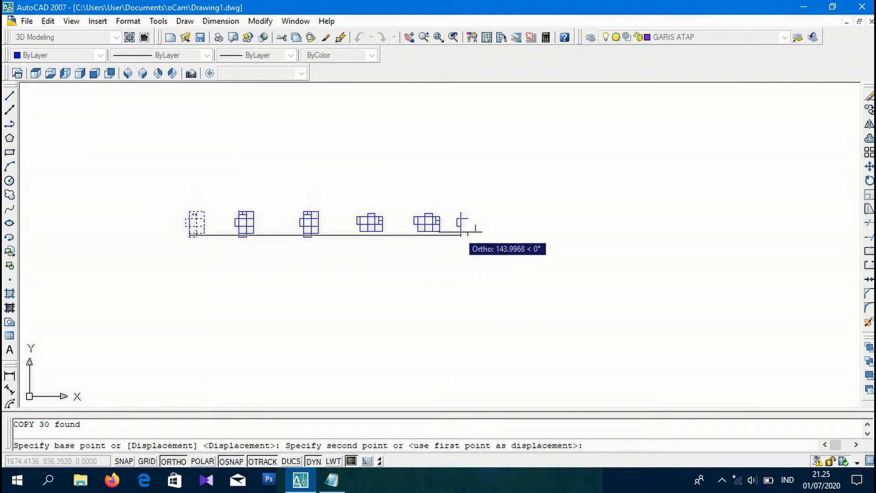
pyautogui.click(476, 232)
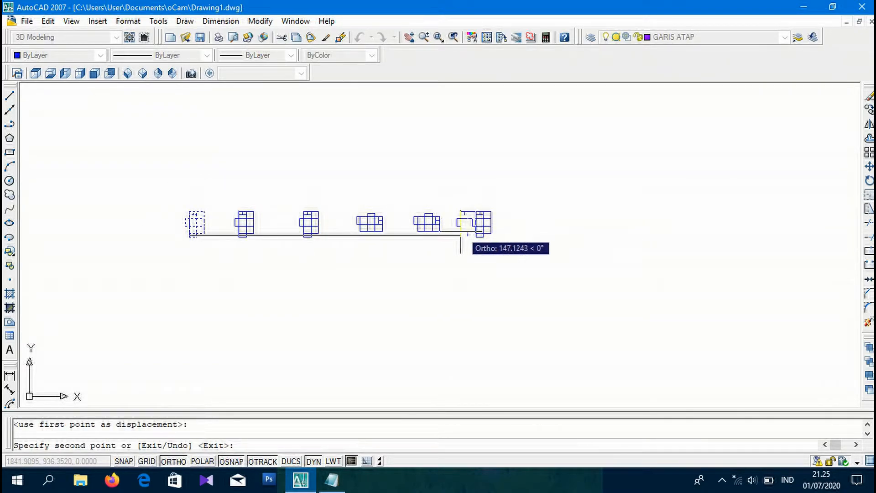
pyautogui.press('Escape')
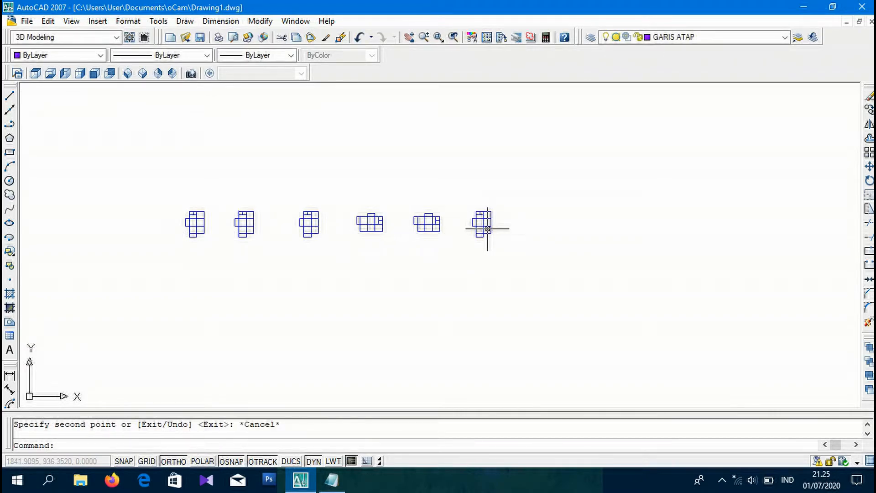
pyautogui.scroll(8, 487, 229)
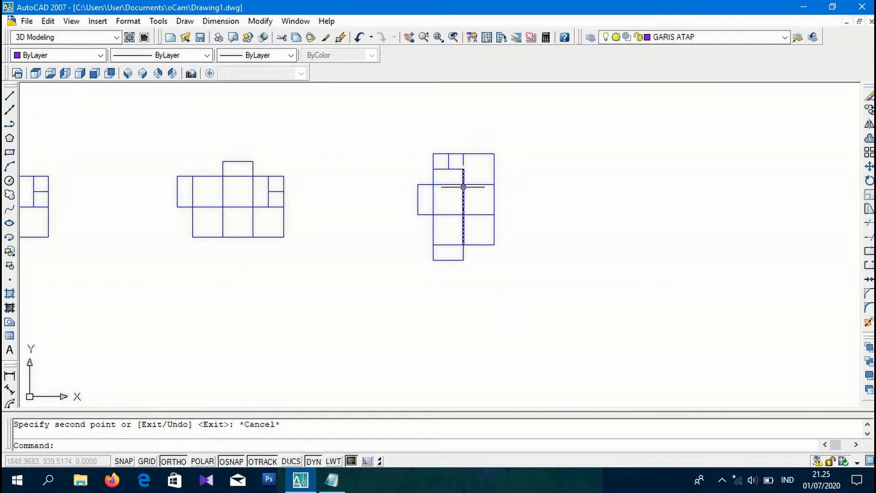
pyautogui.scroll(5, 468, 188)
pyautogui.scroll(-2, 468, 188)
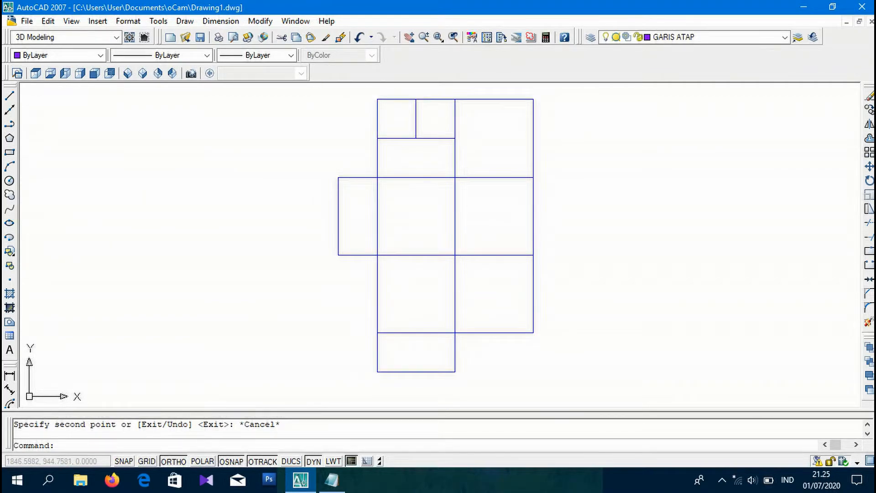
pyautogui.click(339, 189)
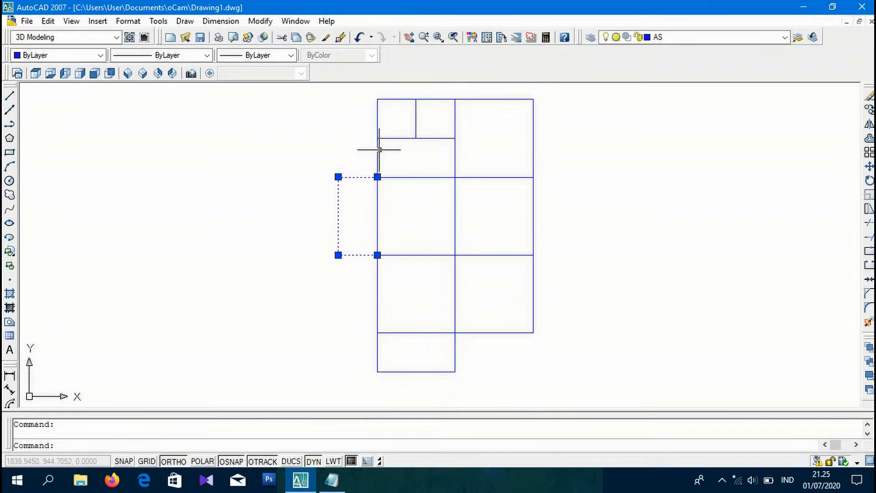
pyautogui.click(379, 150)
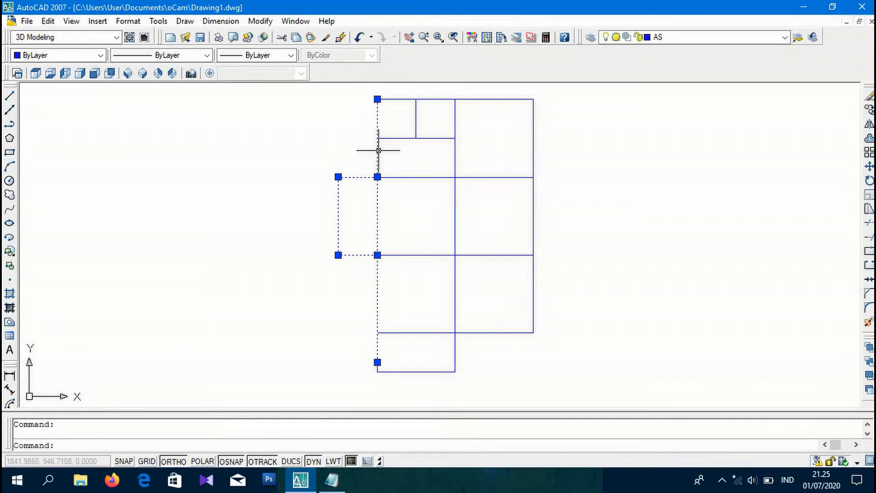
pyautogui.press('Escape')
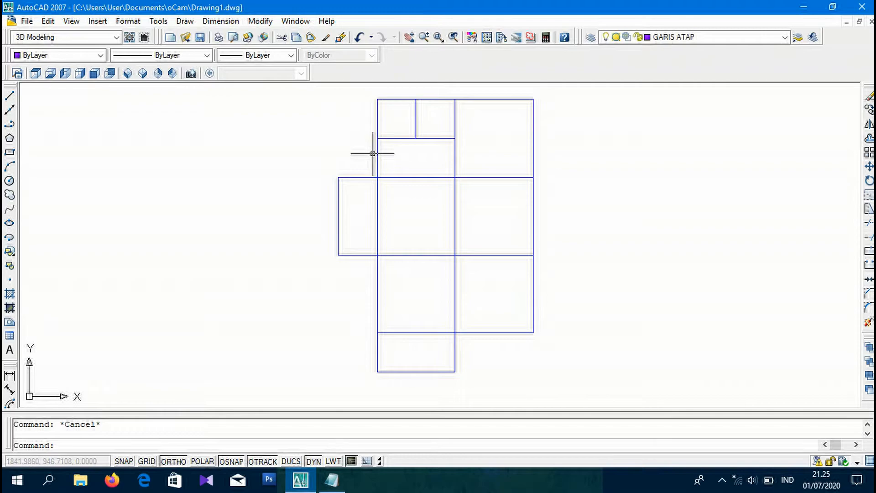
pyautogui.write('PL')
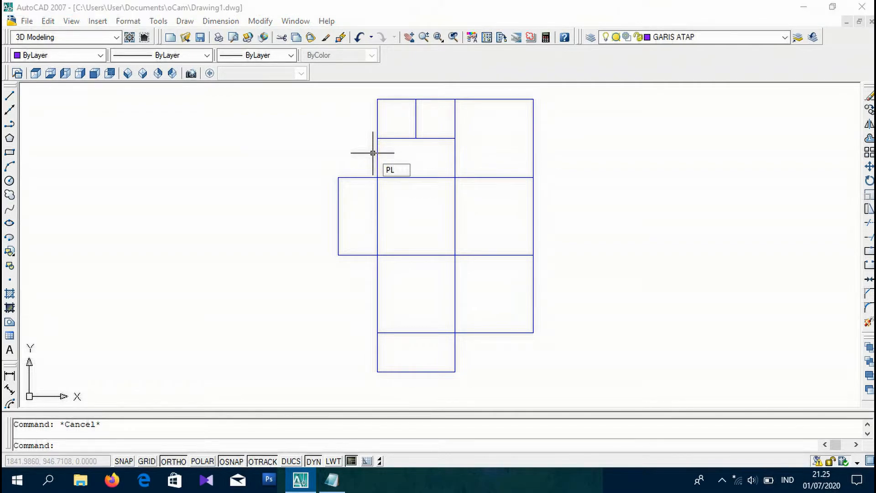
pyautogui.press('Return')
pyautogui.click(338, 177)
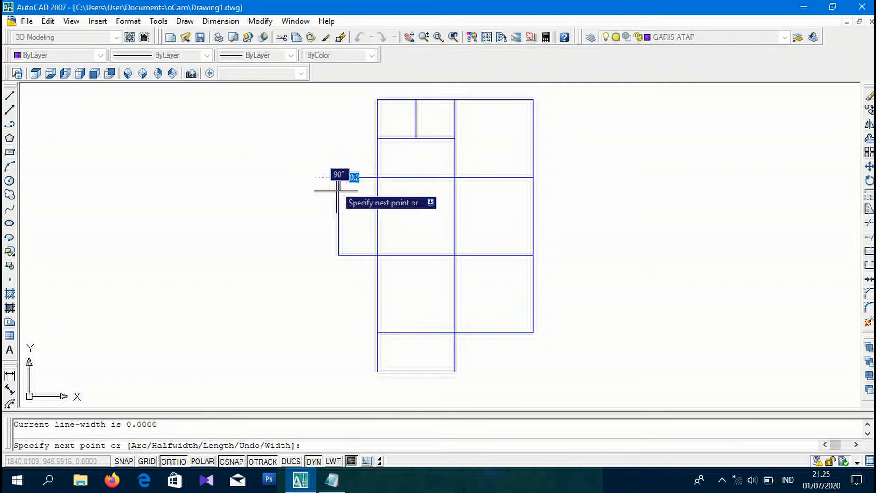
pyautogui.press('Escape')
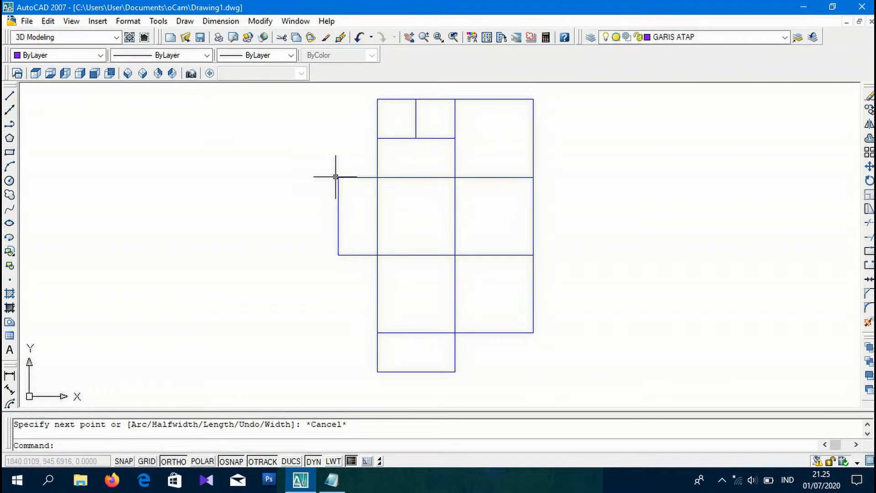
# Trace the entire outer perimeter of the copied axis grid with a closed-loop polyline on the GARIS ATAP layer
pyautogui.write('PL')
pyautogui.press('Return')
pyautogui.click(338, 177)
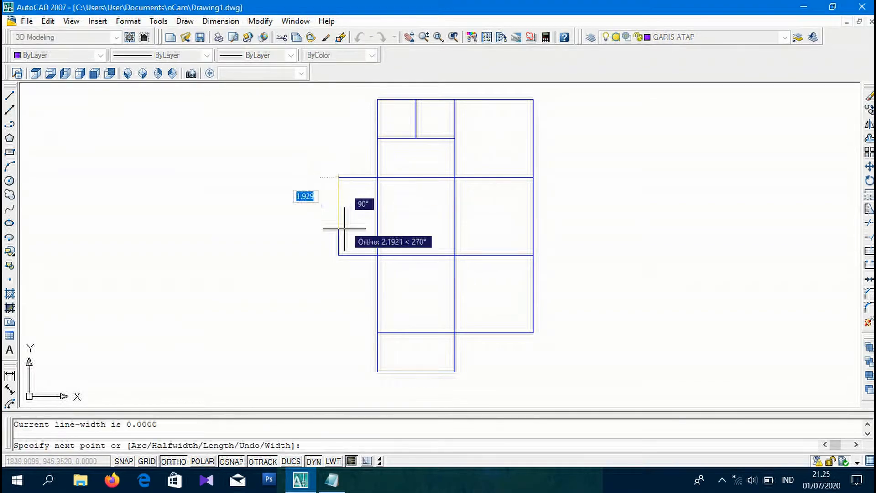
pyautogui.click(338, 255)
pyautogui.click(376, 254)
pyautogui.click(377, 372)
pyautogui.click(454, 372)
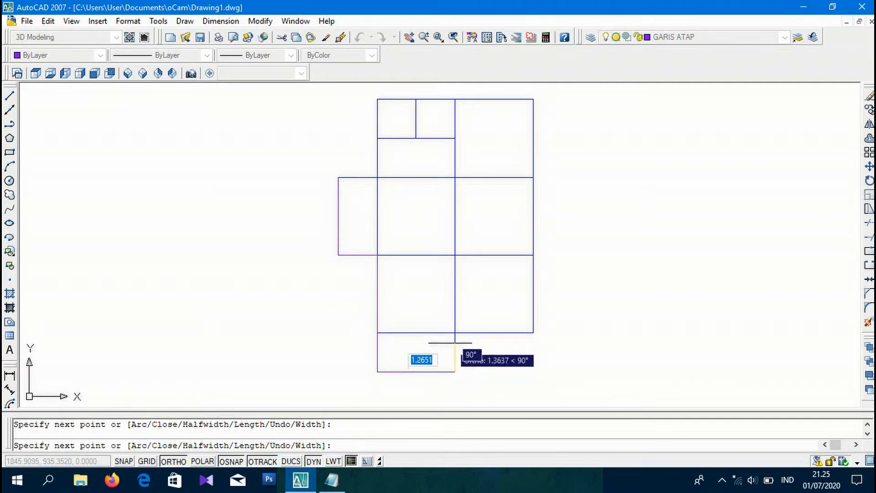
pyautogui.click(454, 332)
pyautogui.click(533, 333)
pyautogui.click(532, 98)
pyautogui.click(378, 99)
pyautogui.click(378, 177)
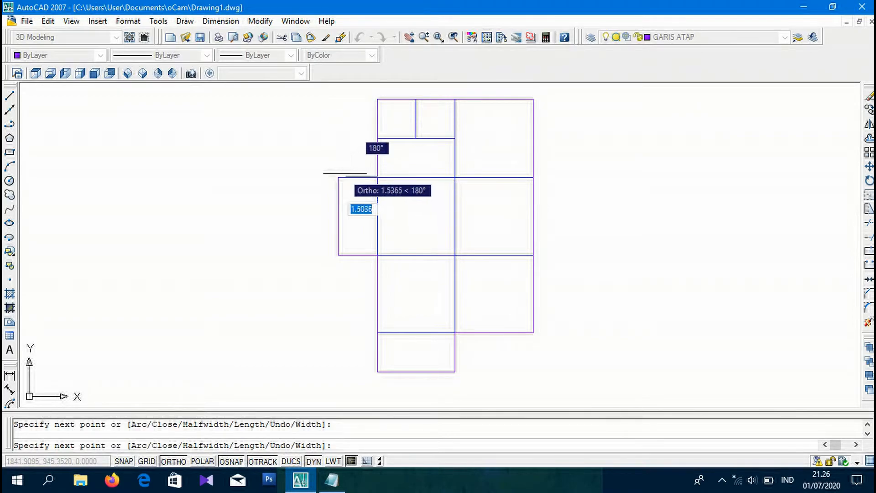
pyautogui.press('Escape')
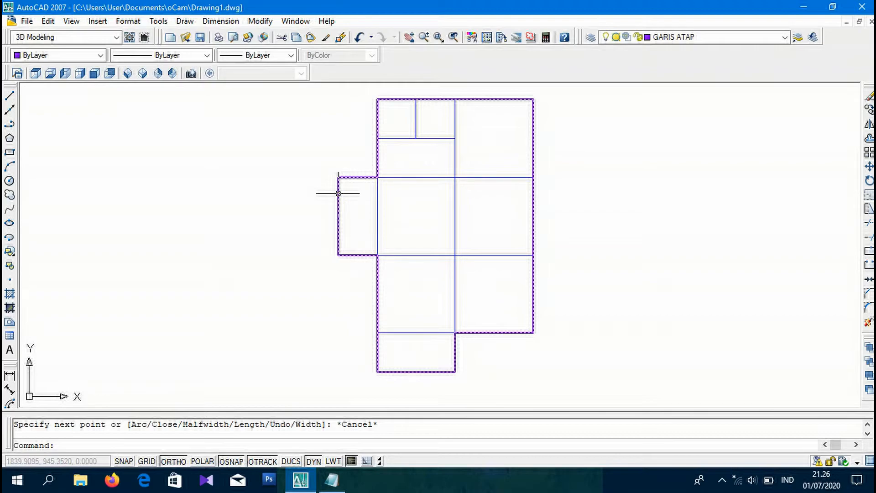
pyautogui.click(338, 192)
pyautogui.write('M')
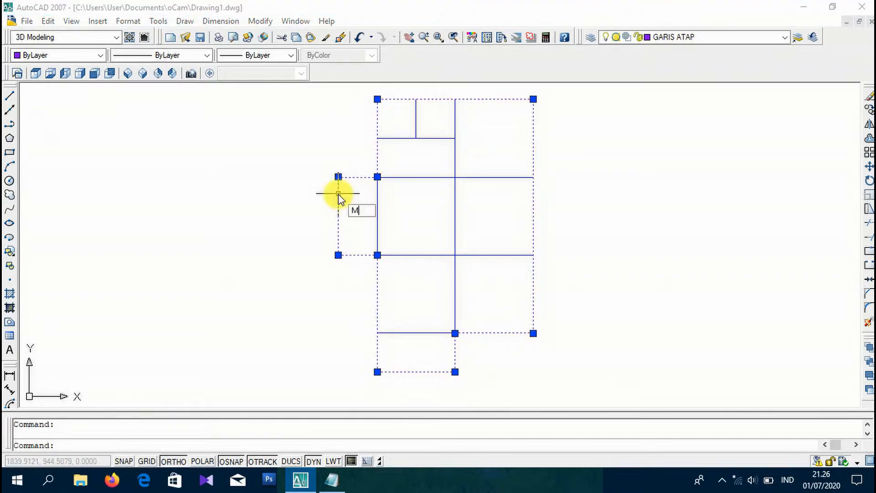
pyautogui.press('Return')
pyautogui.click(338, 193)
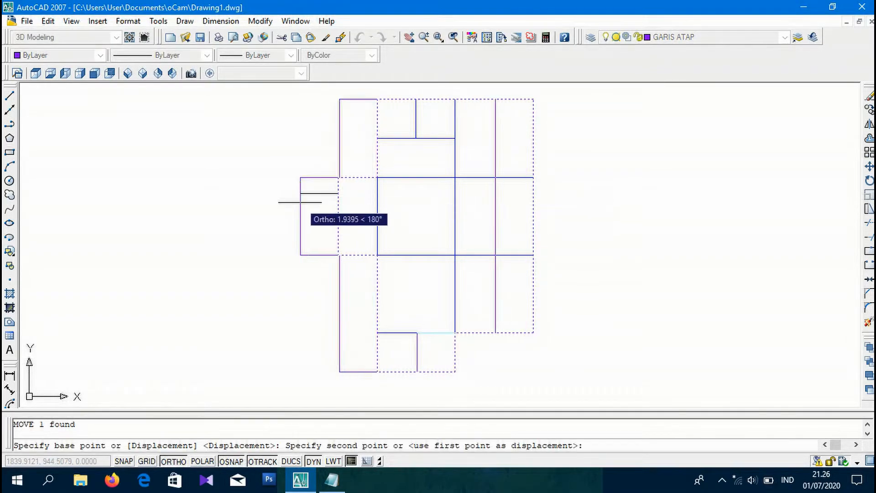
pyautogui.press('Escape')
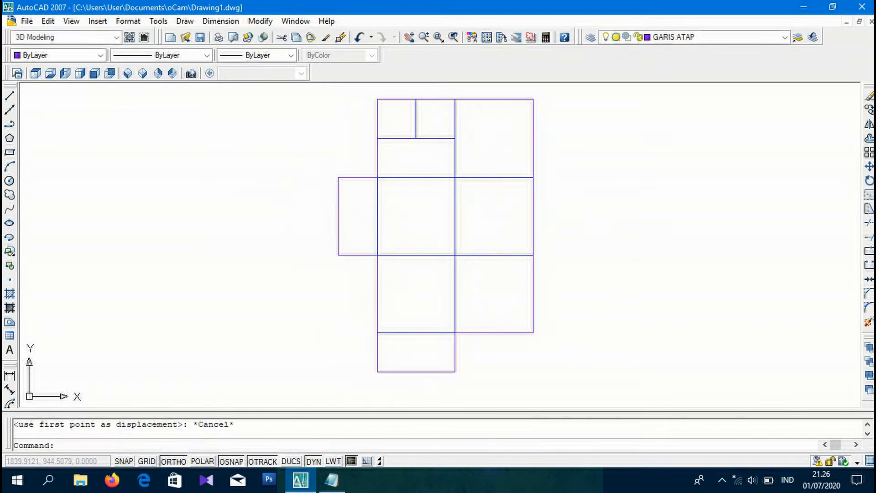
pyautogui.press('Escape')
# Offset the perimeter polyline outward by 1 and delete the original polyline on the axis lines
pyautogui.write('O')
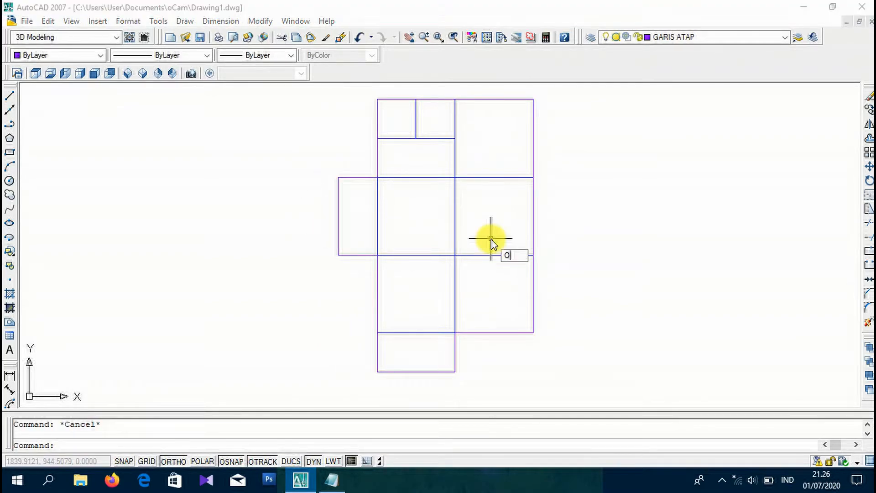
pyautogui.press('Return')
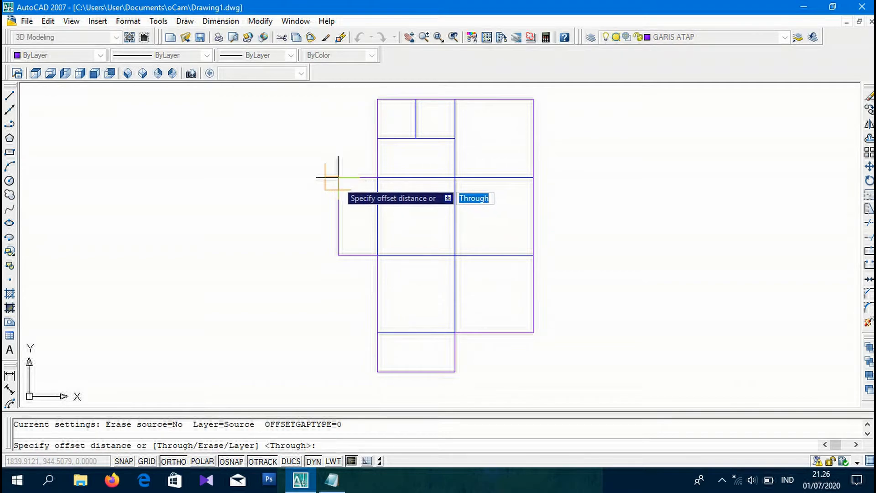
pyautogui.write('1')
pyautogui.click(338, 181)
pyautogui.click(315, 199)
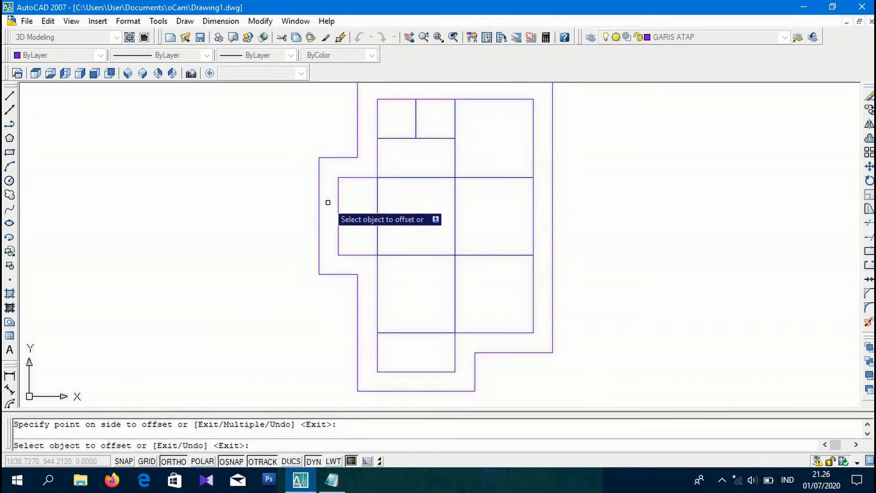
pyautogui.press('Escape')
pyautogui.click(339, 197)
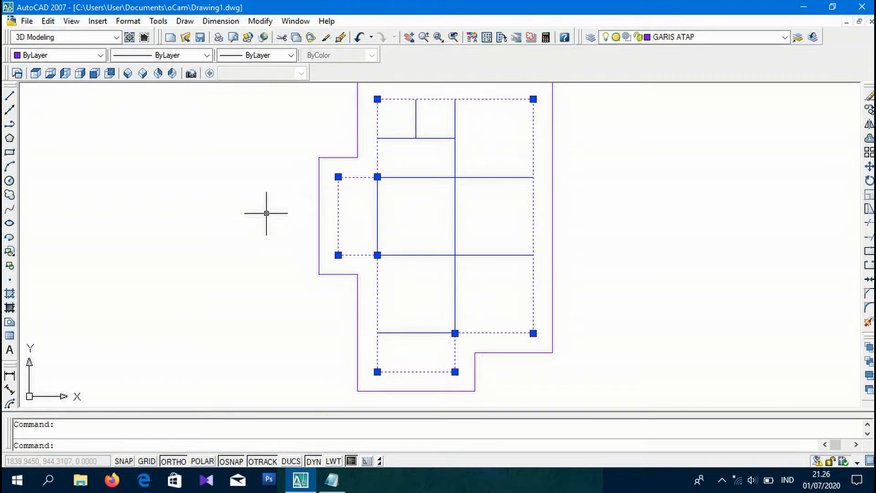
pyautogui.press('Delete')
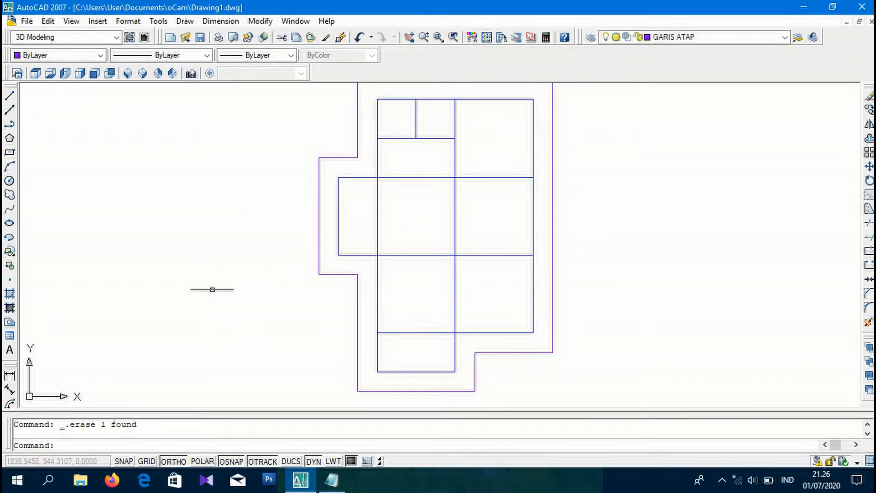
# Draw 45° construction lines through the axis grid's bottom-left corner and the upper-left corner of the lowest room
pyautogui.scroll(-1, 212, 289)
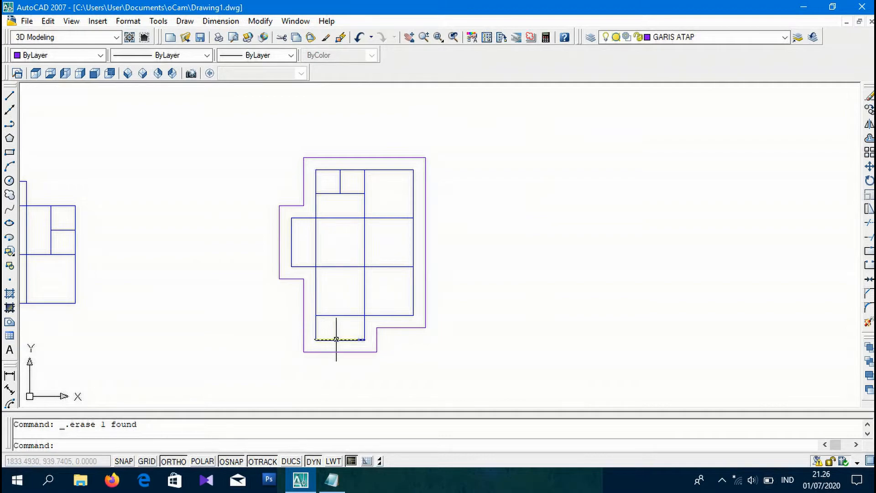
pyautogui.scroll(4, 337, 340)
pyautogui.scroll(-1, 328, 358)
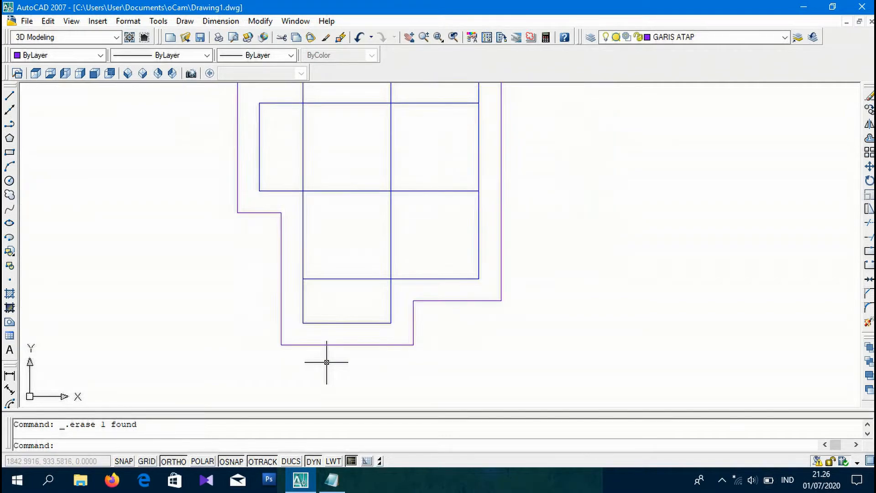
pyautogui.write('XL')
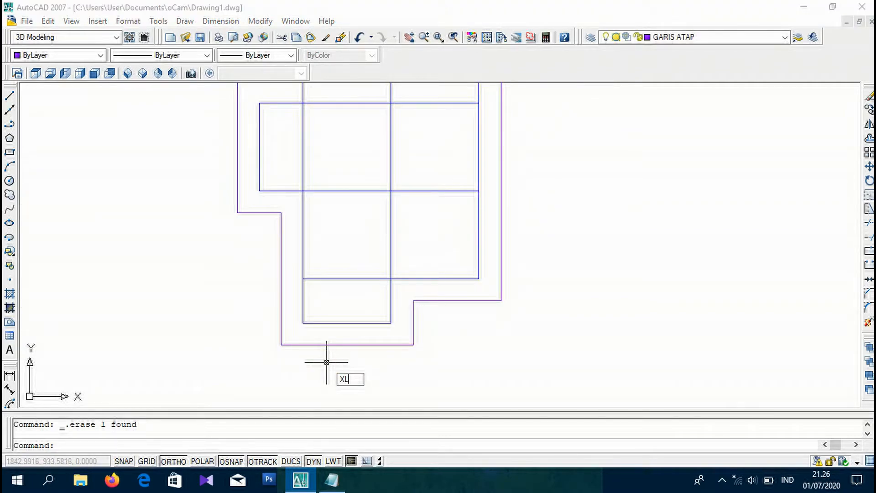
pyautogui.press('Return')
pyautogui.write('A')
pyautogui.press('Return')
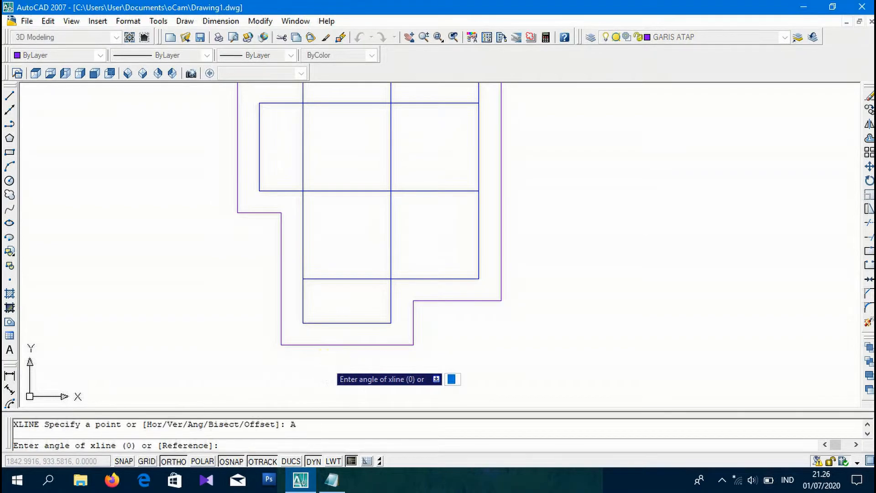
pyautogui.write('45')
pyautogui.press('Return')
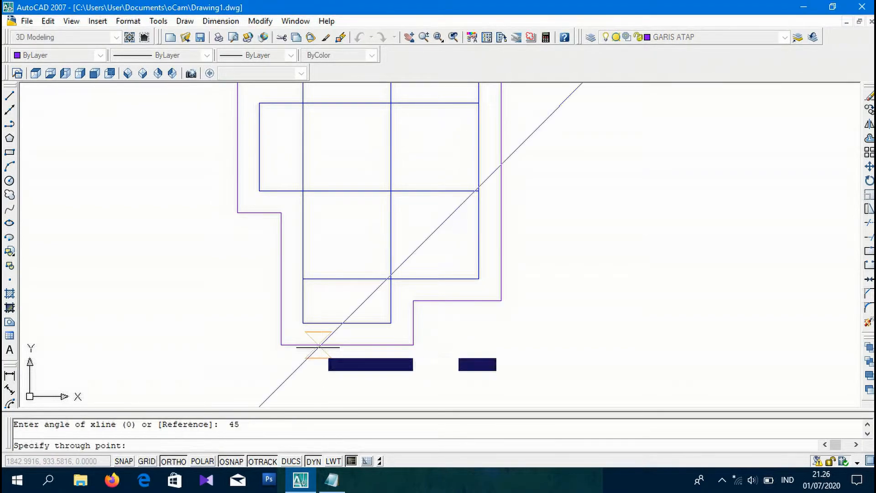
pyautogui.scroll(3, 300, 348)
pyautogui.scroll(2, 311, 338)
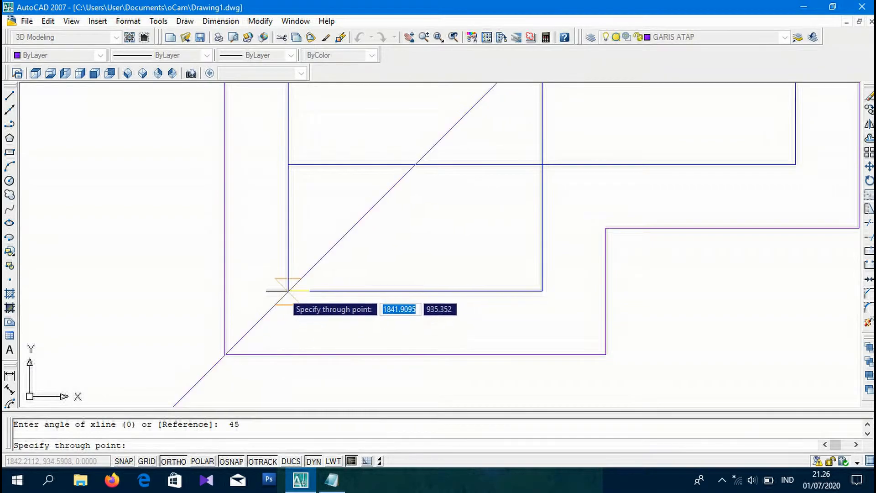
pyautogui.click(285, 294)
pyautogui.scroll(-3, 288, 305)
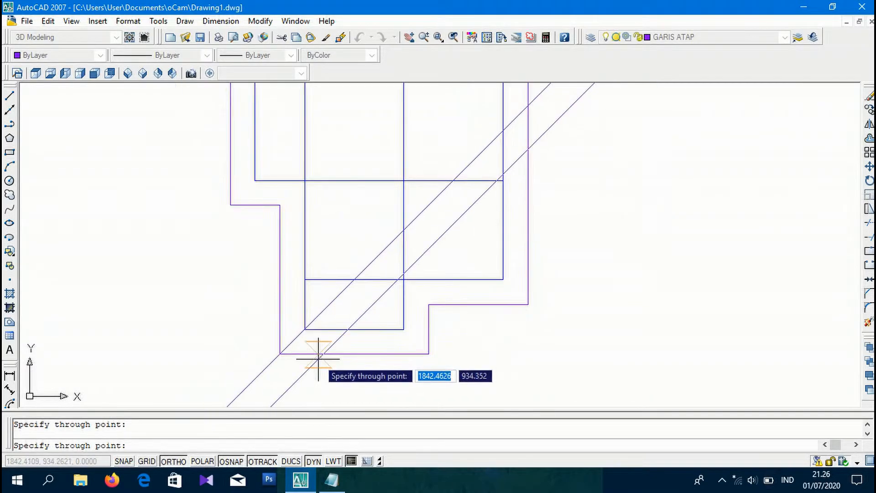
pyautogui.click(305, 279)
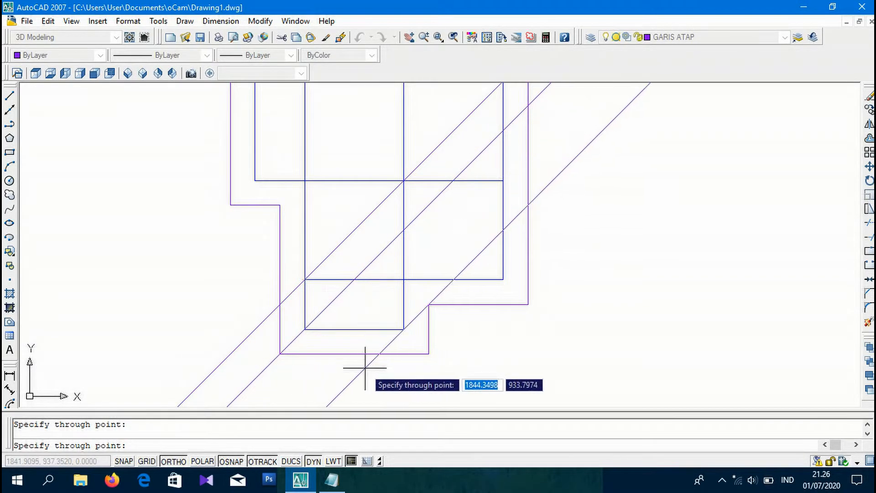
# Add 45° construction lines through the left projection's bottom-left corner and the point where its bottom edge meets the main left axis
pyautogui.scroll(-3, 348, 322)
pyautogui.scroll(2, 310, 234)
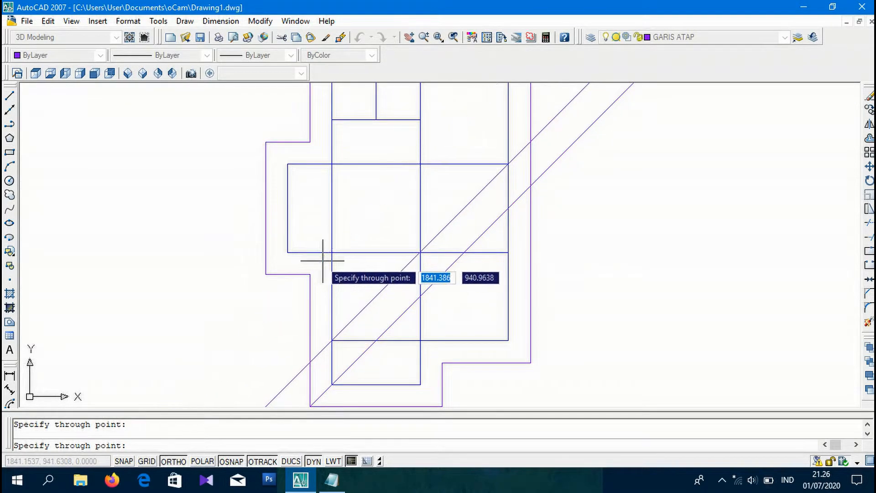
pyautogui.click(327, 251)
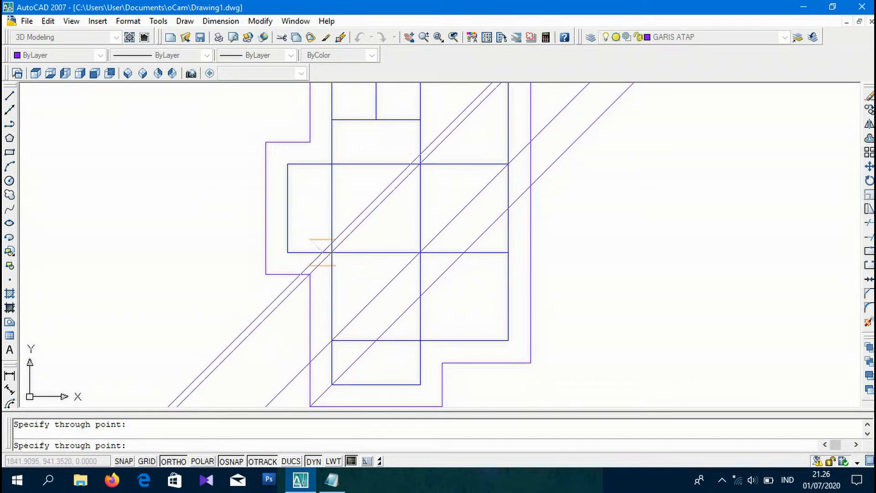
pyautogui.click(287, 252)
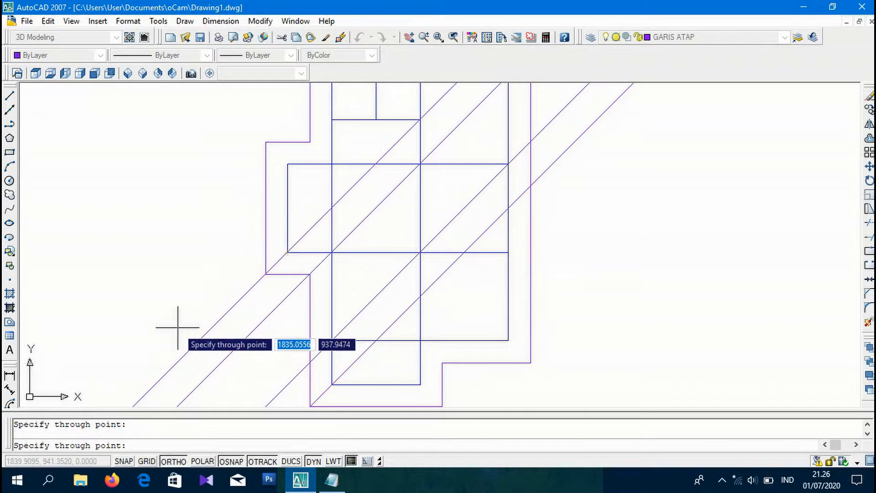
pyautogui.scroll(-3, 180, 336)
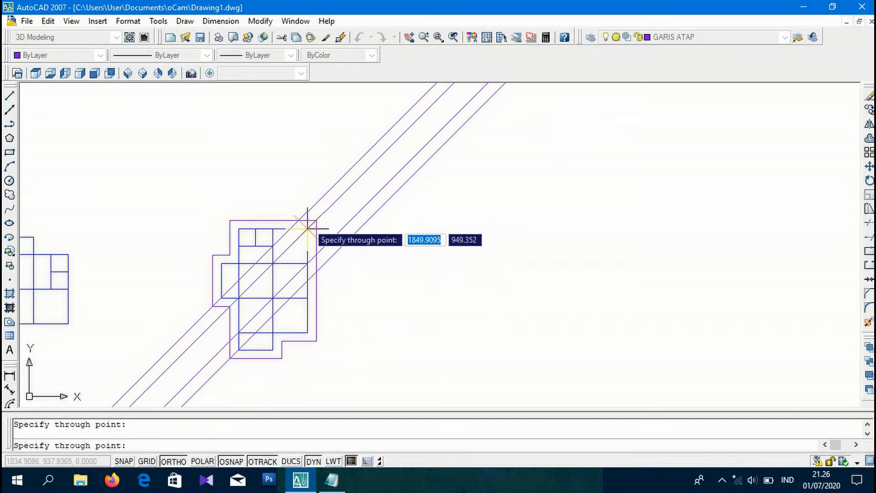
pyautogui.scroll(2, 304, 238)
pyautogui.scroll(1, 302, 233)
pyautogui.scroll(-2, 365, 206)
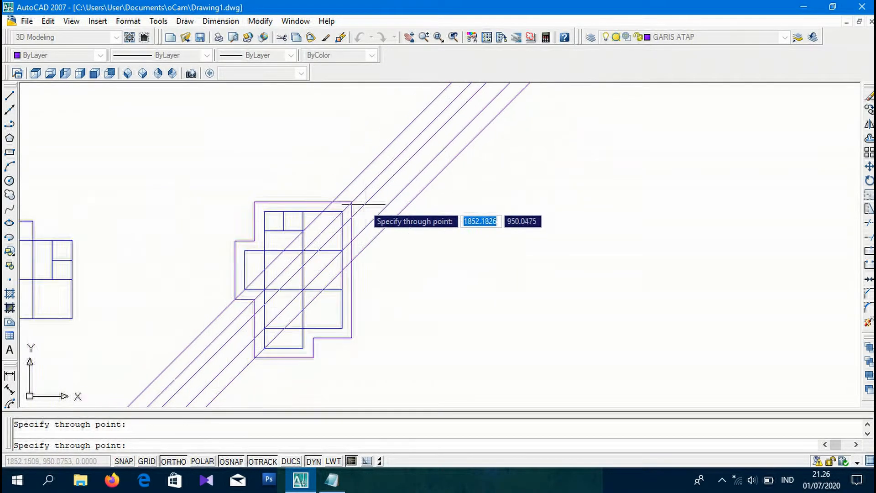
pyautogui.press('Escape')
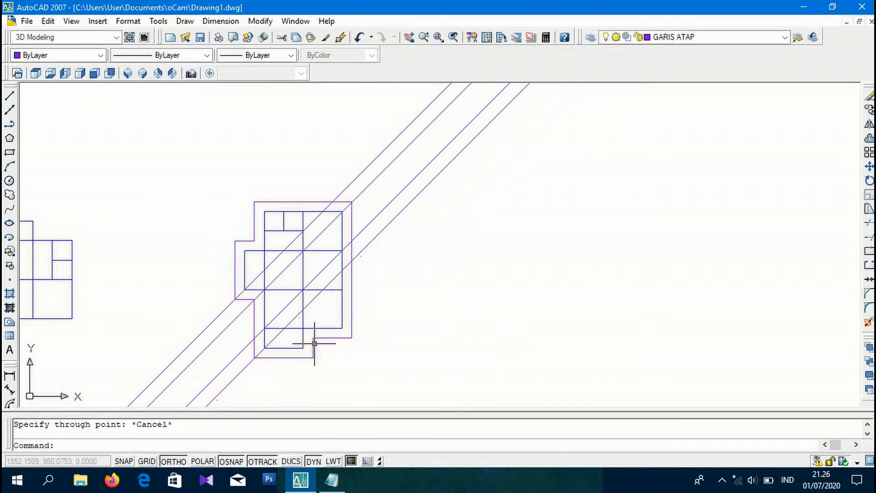
# Draw -45° construction lines through the bottom-right corners of the lowest room and main block, and the top-left corners of the left projection and main block
pyautogui.write('xl')
pyautogui.press('Return')
pyautogui.write('a')
pyautogui.press('Return')
pyautogui.write('-')
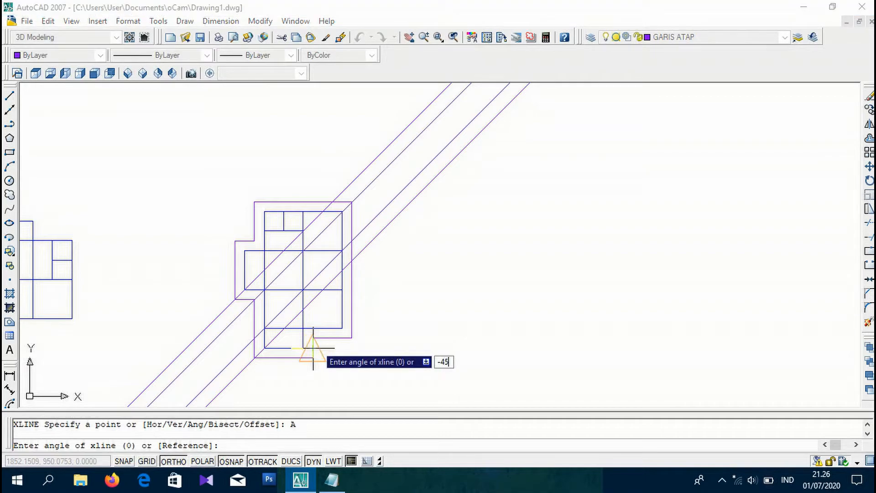
pyautogui.write('45')
pyautogui.press('Return')
pyautogui.scroll(2, 318, 346)
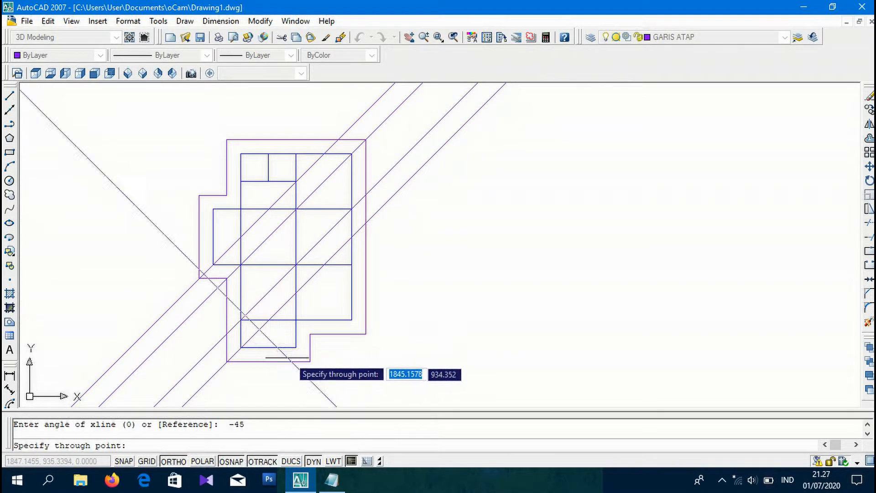
pyautogui.click(310, 361)
pyautogui.click(350, 319)
pyautogui.click(235, 225)
pyautogui.click(241, 150)
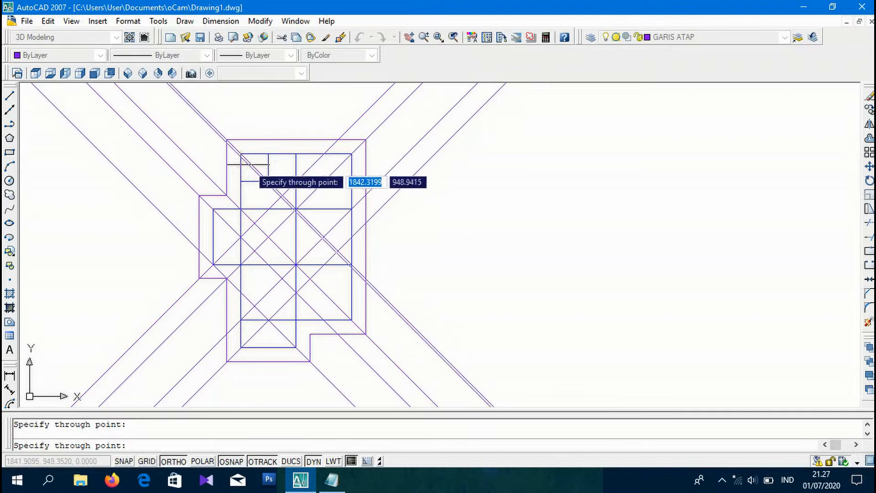
pyautogui.press('Return')
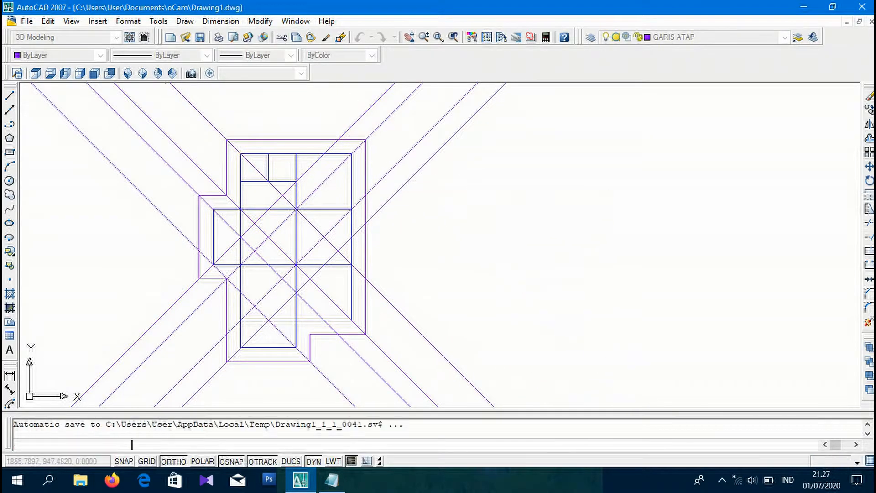
pyautogui.scroll(-4, 424, 187)
pyautogui.scroll(5, 336, 219)
pyautogui.scroll(9, 357, 221)
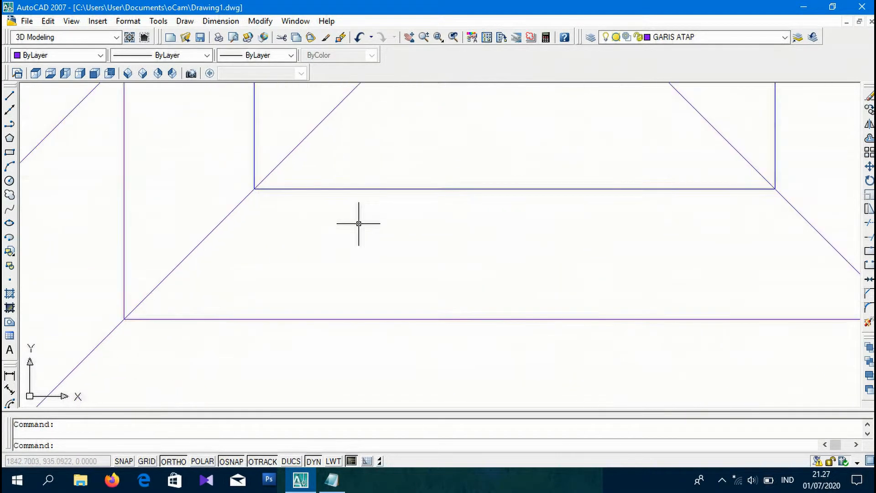
pyautogui.scroll(-4, 358, 232)
pyautogui.scroll(-2, 359, 232)
pyautogui.write('tr')
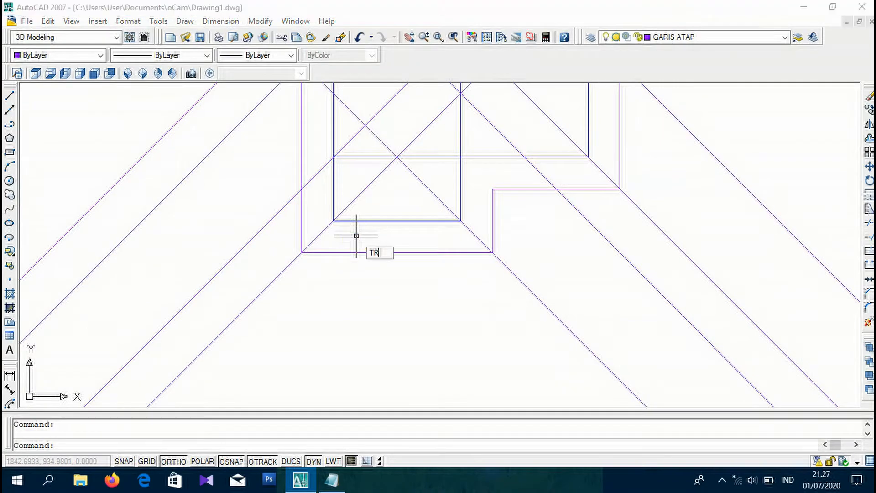
pyautogui.press('Return')
pyautogui.scroll(-2, 353, 249)
pyautogui.click(350, 254)
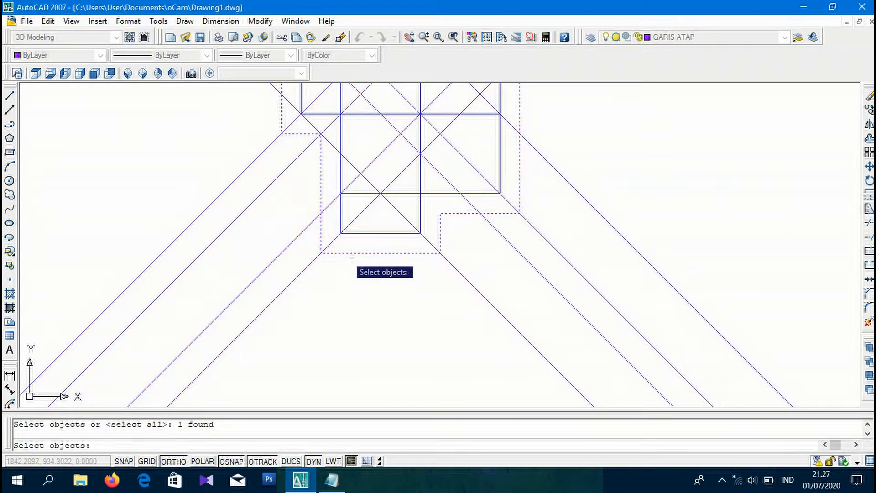
pyautogui.scroll(-5, 354, 293)
pyautogui.write('c')
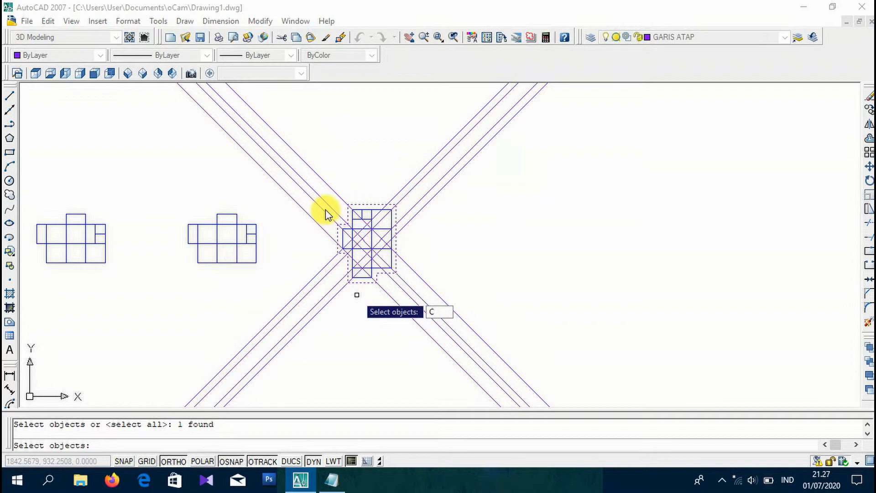
pyautogui.press('Escape')
# Trim away all parts of the 45° construction lines outside the eave outline, using the outline as the cutting edge
pyautogui.write('tr')
pyautogui.press('Return')
pyautogui.click(372, 282)
pyautogui.press('Return')
pyautogui.click(342, 184)
pyautogui.click(228, 174)
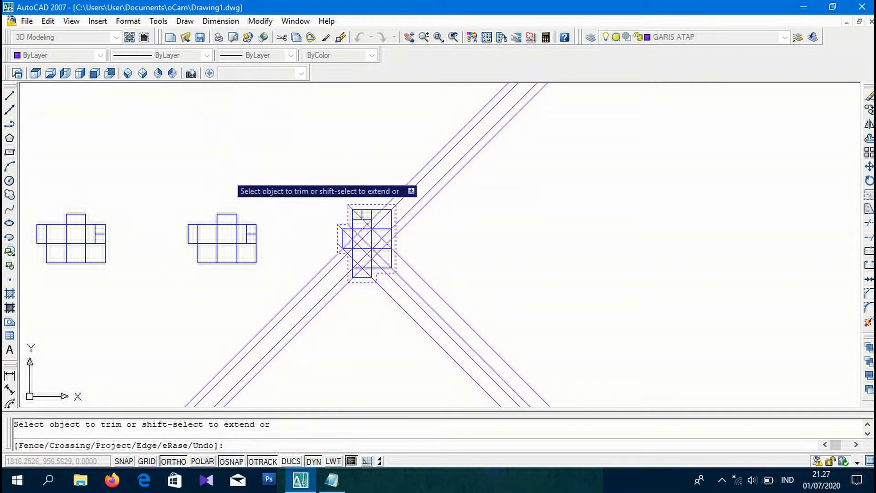
pyautogui.click(432, 120)
pyautogui.click(420, 361)
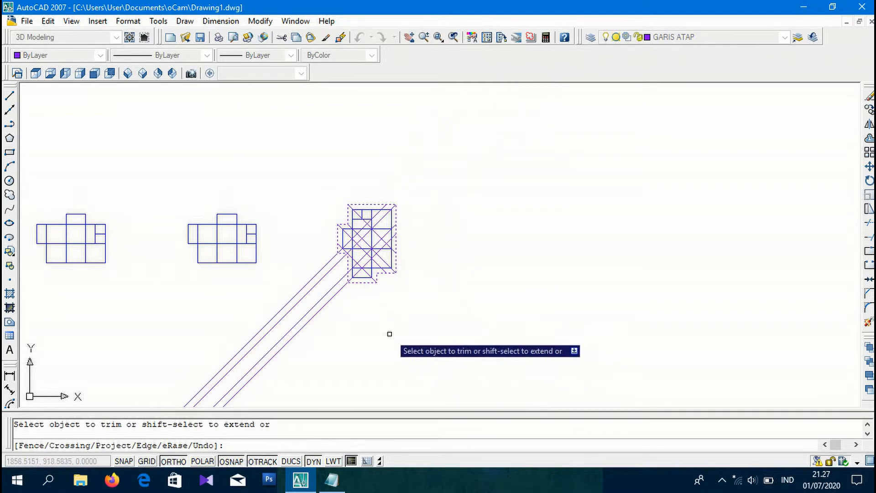
pyautogui.click(336, 355)
pyautogui.click(280, 291)
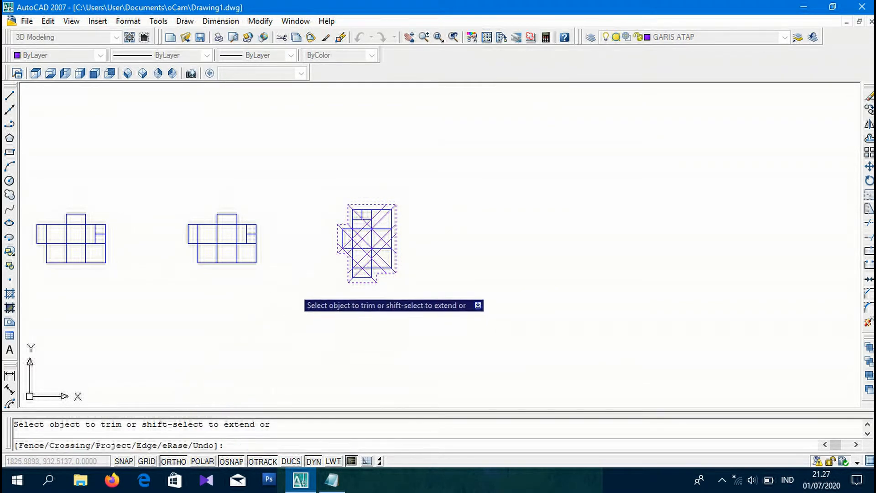
pyautogui.scroll(6, 354, 288)
pyautogui.press('Escape')
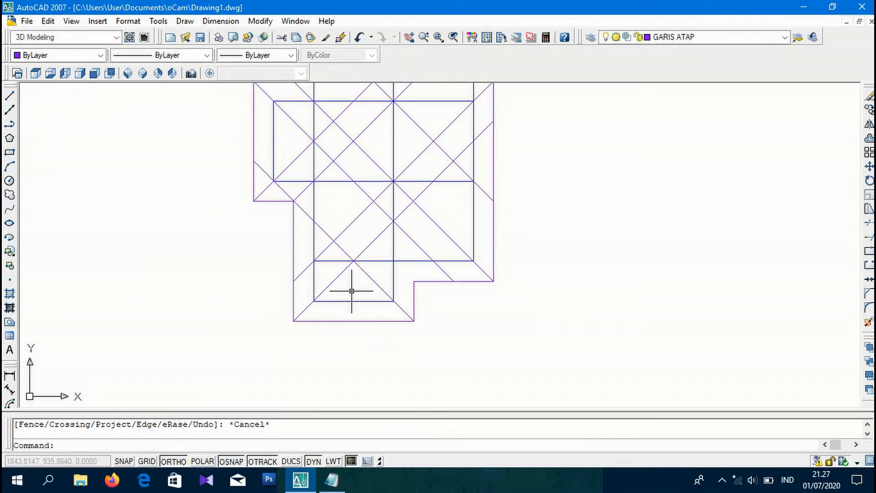
# Trim the two diagonals from the lowest room's bottom corners beyond their intersection so they form a hip peak
pyautogui.write('tr')
pyautogui.press('Return')
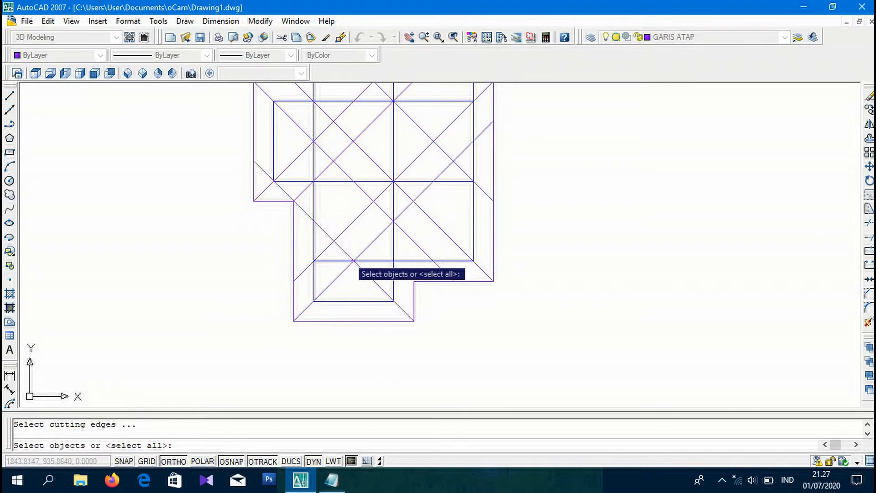
pyautogui.click(370, 245)
pyautogui.press('Return')
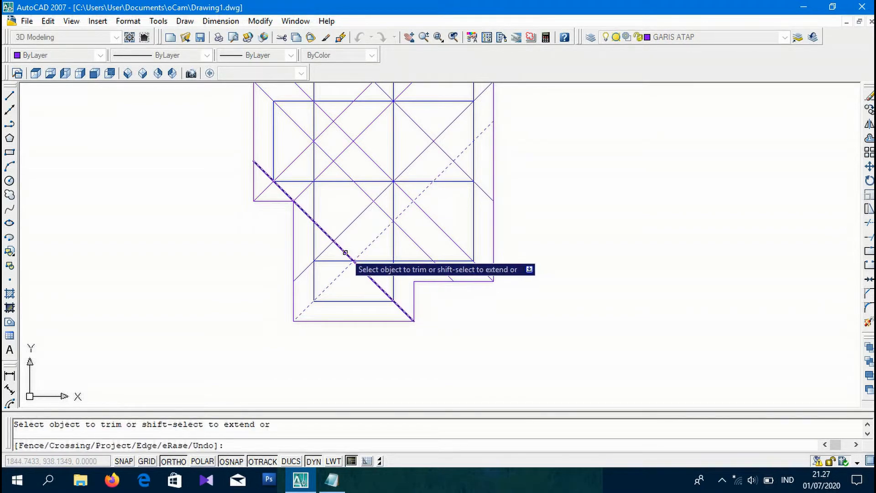
pyautogui.click(345, 252)
pyautogui.press('Return')
pyautogui.press('Return')
pyautogui.click(363, 270)
pyautogui.press('Return')
pyautogui.click(365, 248)
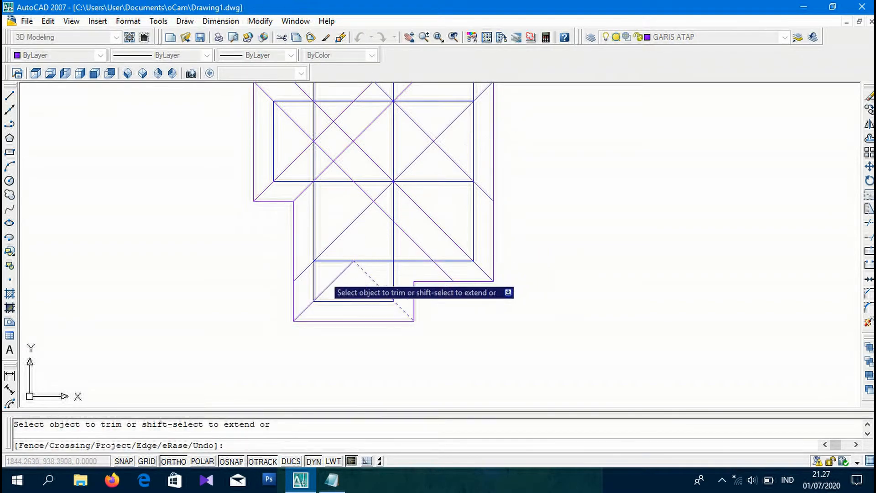
pyautogui.press('Return')
# Trim the short diagonal stub between the lowest room's upper-left axis corner and the left eave line
pyautogui.press('Return')
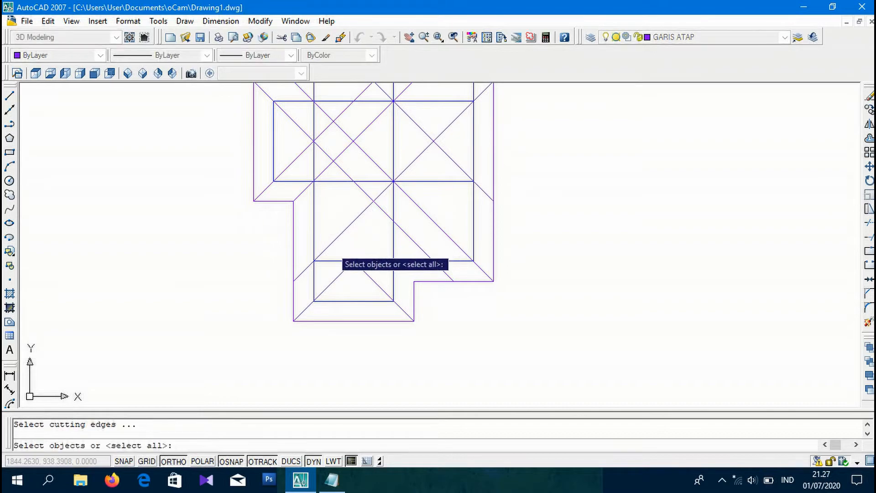
pyautogui.scroll(3, 315, 264)
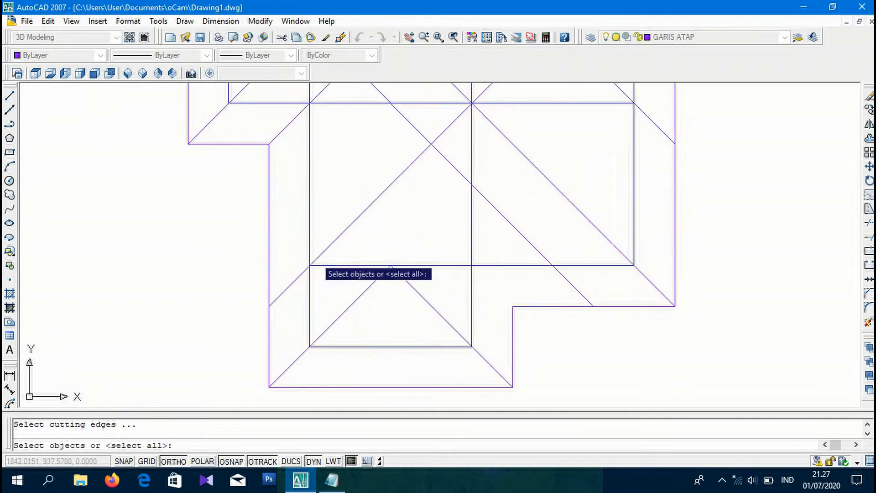
pyautogui.click(316, 265)
pyautogui.press('Return')
pyautogui.scroll(-2, 230, 351)
pyautogui.press('Return')
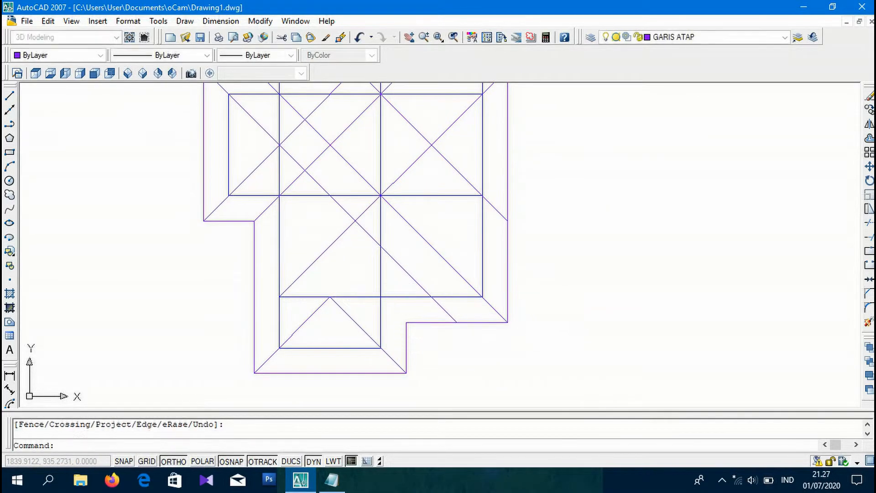
pyautogui.press('Return')
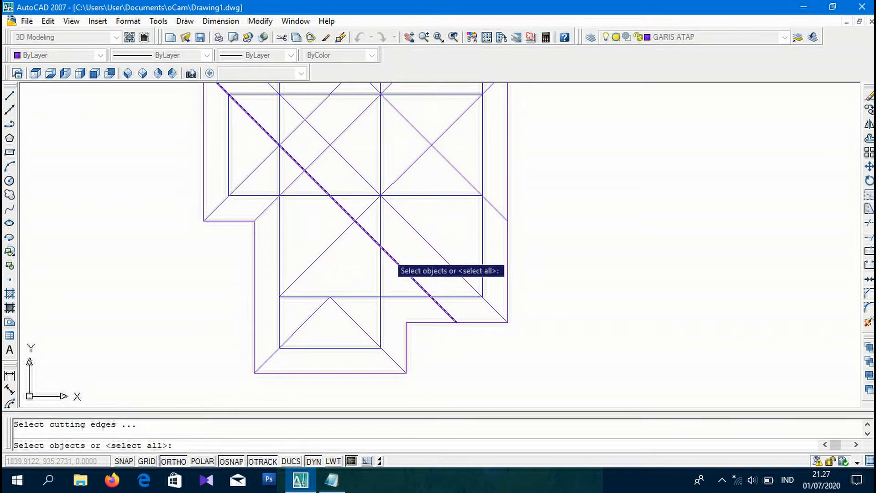
pyautogui.click(351, 224)
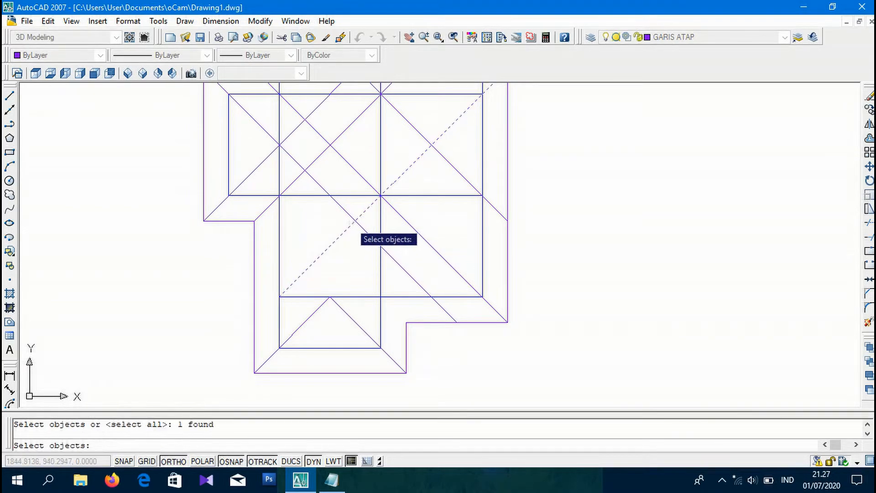
pyautogui.press('Return')
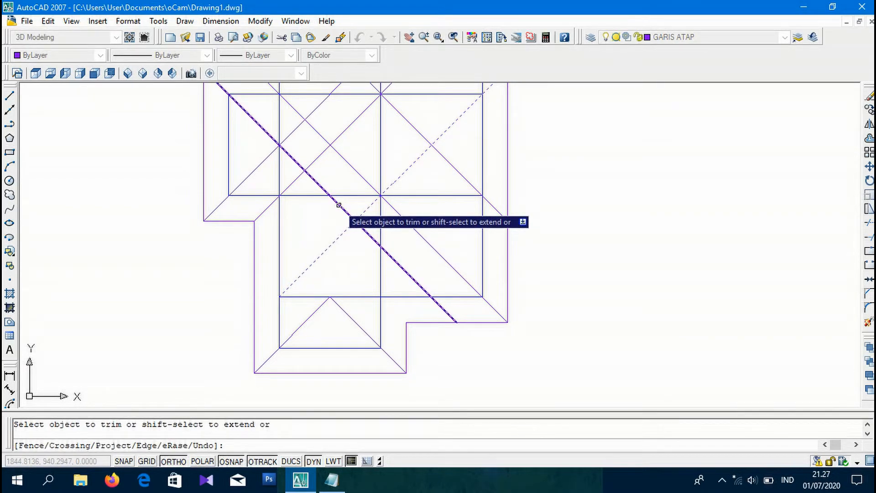
pyautogui.click(338, 205)
pyautogui.press('Return')
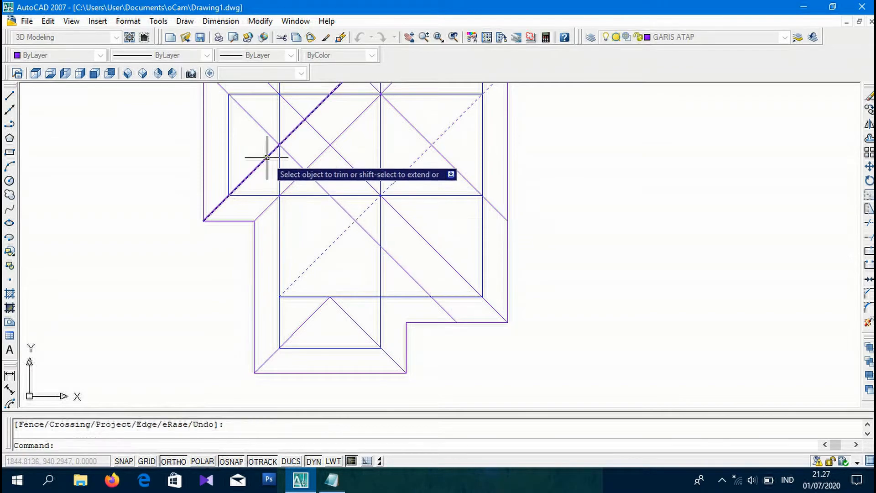
# Trim the falling diagonal from the left projection's top-left corner between the projection's rising diagonal and the lower rising diagonal
pyautogui.press('Return')
pyautogui.click(269, 156)
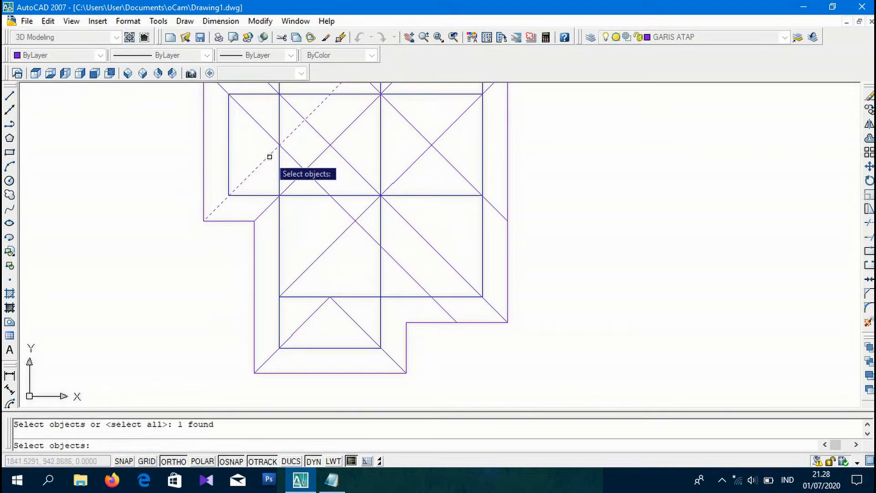
pyautogui.click(341, 234)
pyautogui.press('Return')
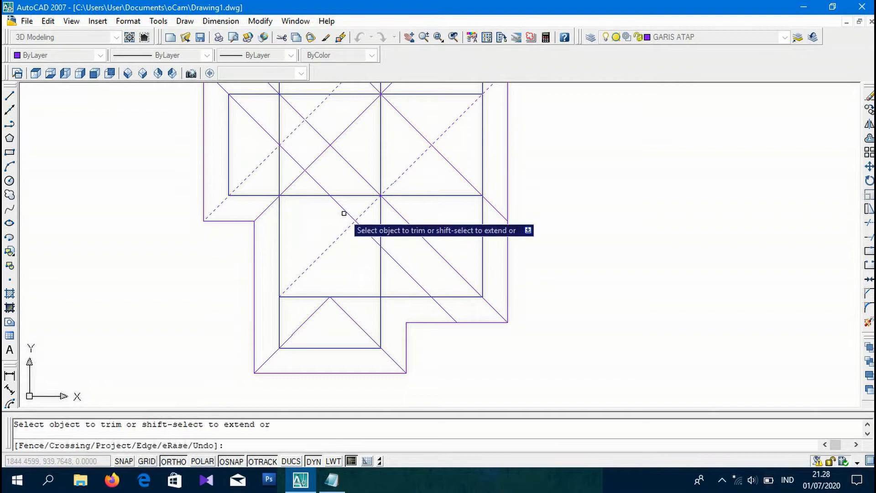
pyautogui.press('Return')
# Trim the rising diagonal from the left projection's bottom-left corner beyond its intersection with the projection's falling diagonal
pyautogui.scroll(-2, 248, 196)
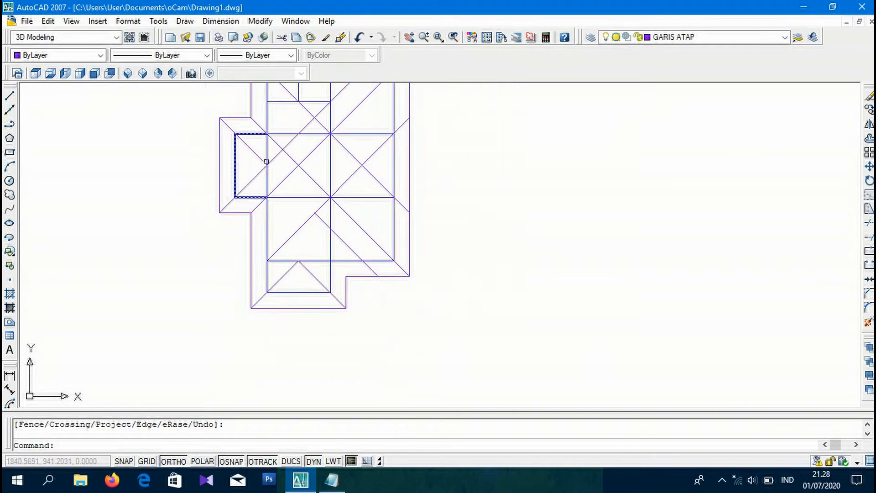
pyautogui.press('Return')
pyautogui.scroll(3, 268, 160)
pyautogui.click(259, 159)
pyautogui.press('Return')
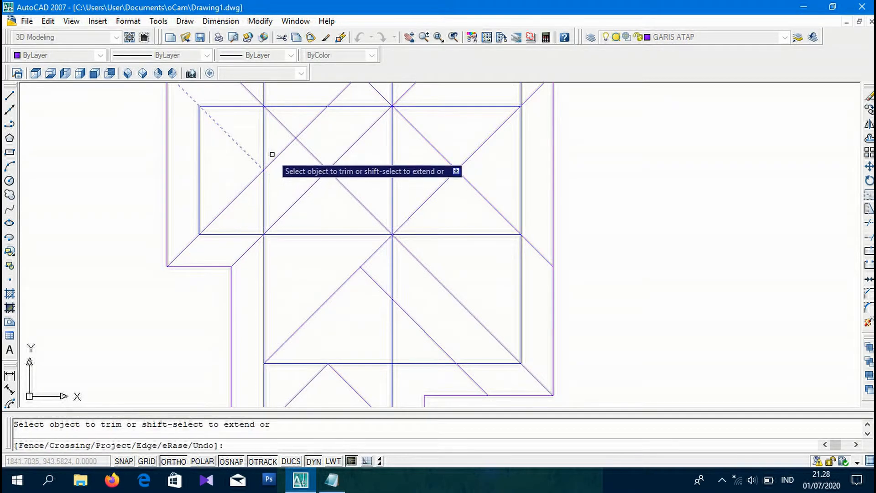
pyautogui.scroll(-2, 289, 203)
pyautogui.press('Return')
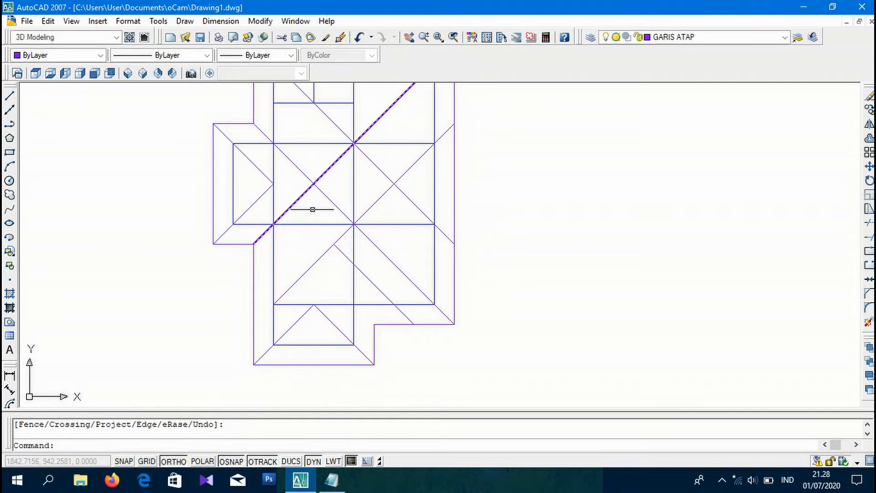
pyautogui.press('Return')
pyautogui.scroll(2, 326, 194)
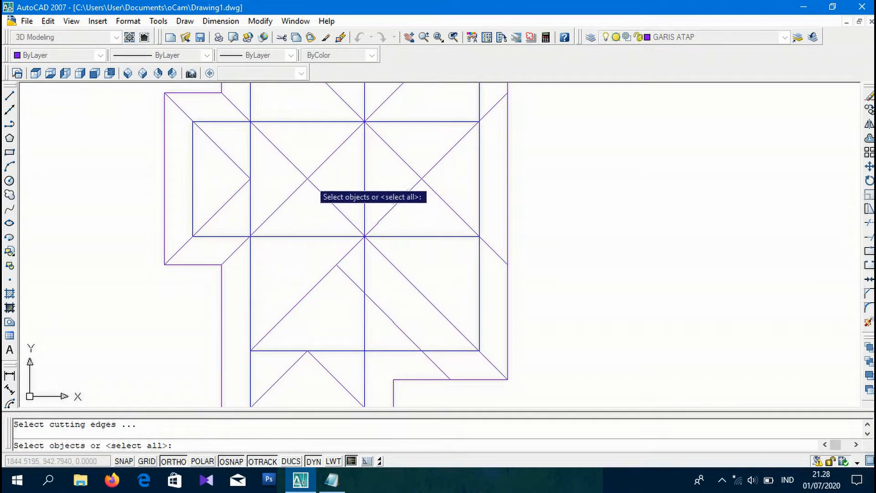
pyautogui.click(300, 185)
pyautogui.press('Return')
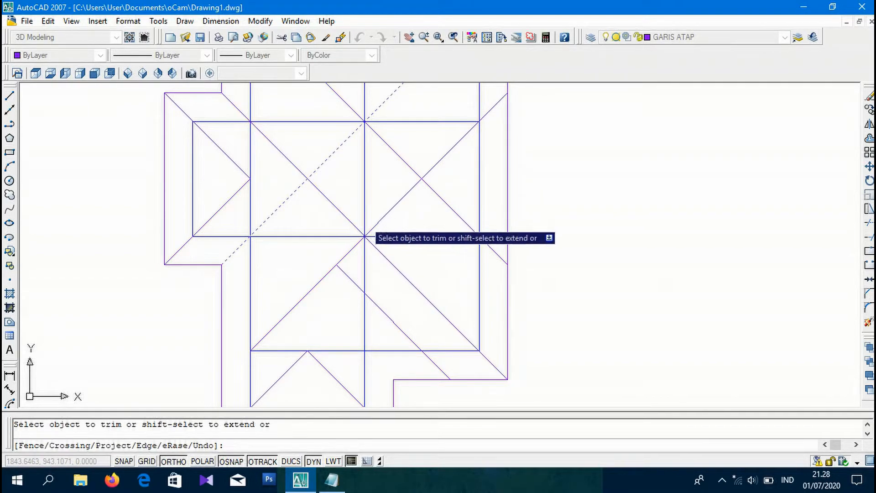
pyautogui.press('Return')
# Trim the falling diagonal from the left projection's upper inner corner between the two rising diagonals crossing the middle of the plan
pyautogui.press('Return')
pyautogui.click(320, 162)
pyautogui.click(394, 207)
pyautogui.press('Return')
pyautogui.click(343, 213)
pyautogui.press('Return')
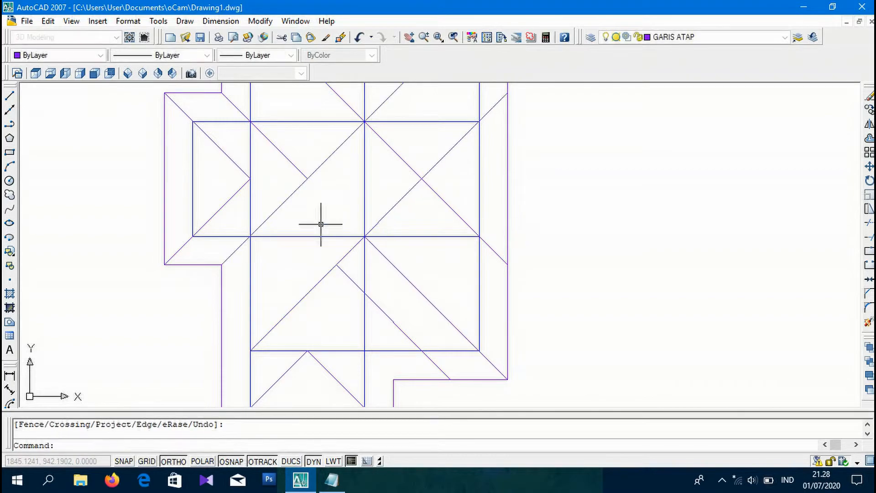
# Trim the rising diagonal from the left projection's lower inner corner between the two falling diagonals in the middle room
pyautogui.scroll(-2, 320, 224)
pyautogui.press('Return')
pyautogui.press('Return')
pyautogui.click(325, 178)
pyautogui.press('Return')
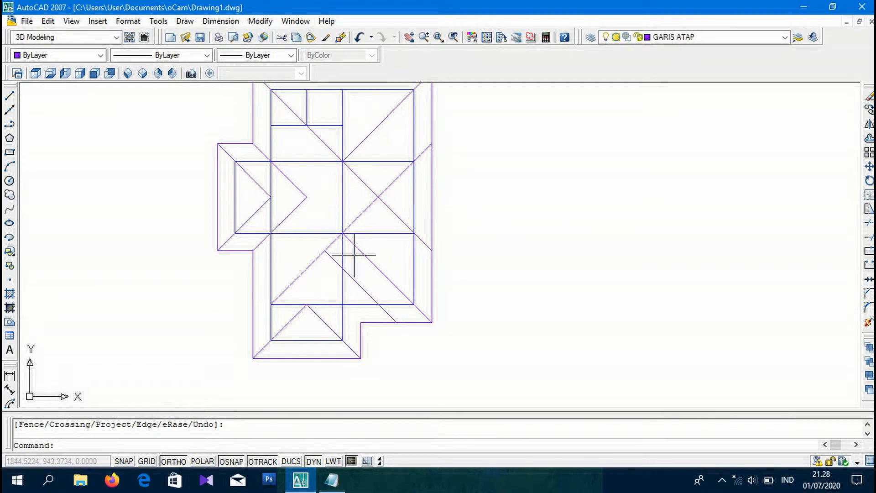
# Delete the leftover falling diagonal that ends midway along the bottom eave line of the lower-right block
pyautogui.scroll(3, 337, 298)
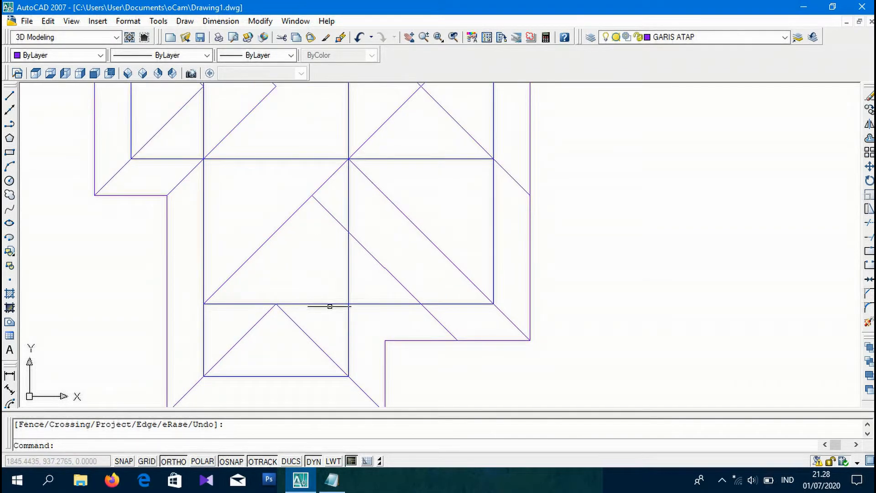
pyautogui.scroll(-2, 327, 284)
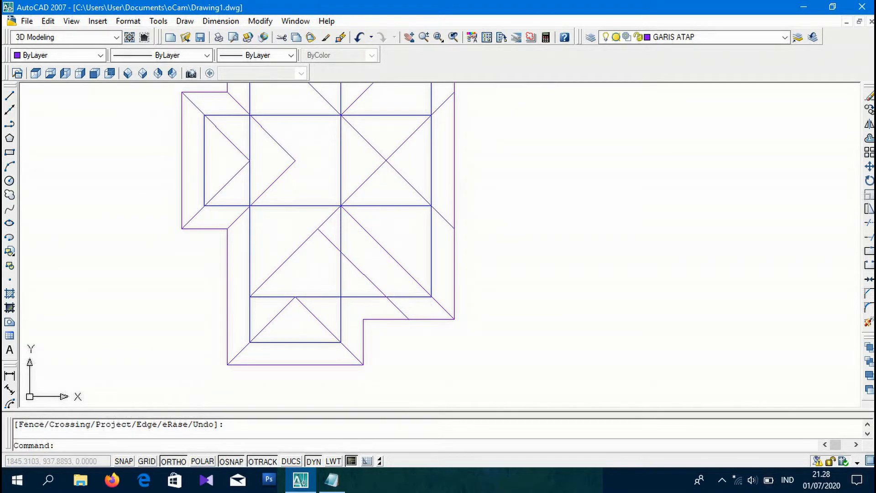
pyautogui.press('Escape')
pyautogui.click(371, 282)
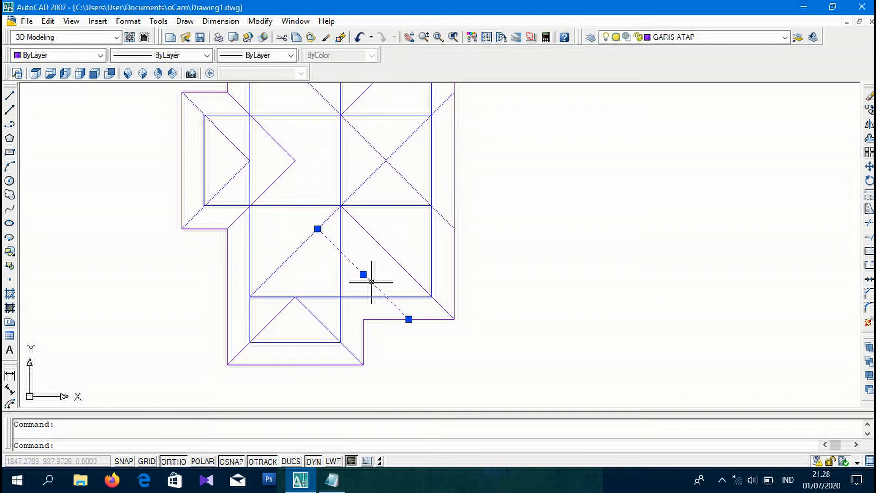
pyautogui.press('Delete')
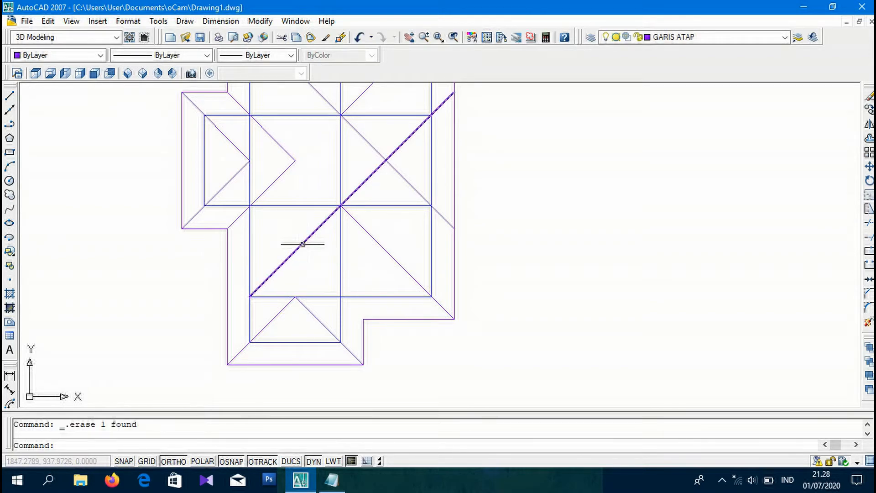
# Trim the long rising diagonal beyond its meeting point with the falling diagonal from the lower-right eave corner
pyautogui.scroll(-2, 290, 267)
pyautogui.write('tr')
pyautogui.press('Return')
pyautogui.click(327, 235)
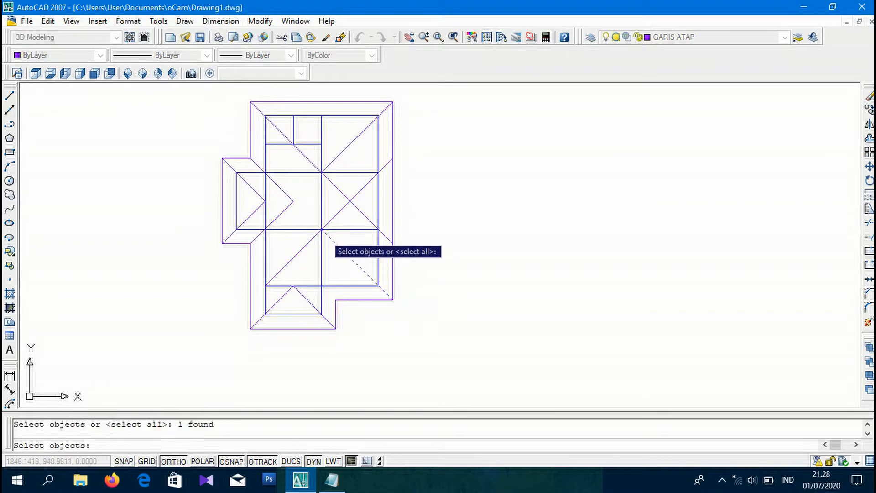
pyautogui.press('Return')
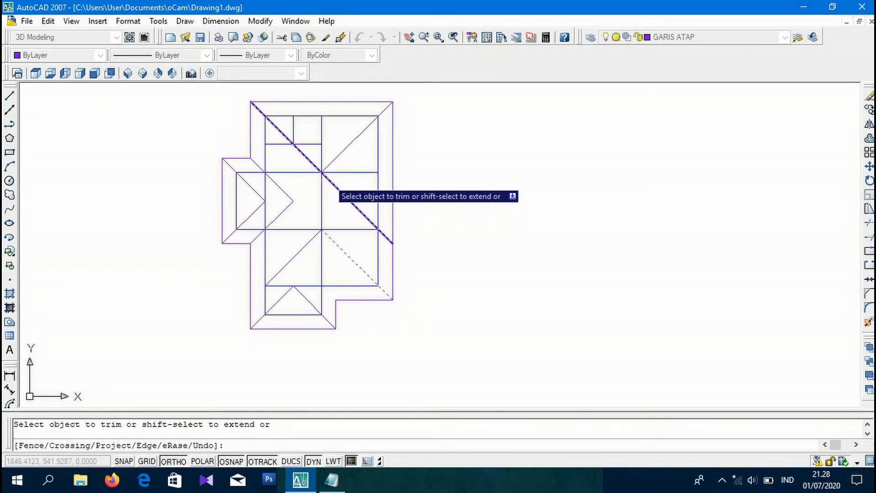
# Trim the falling diagonal from the top-left eave corner beyond its meeting point with the top-right corner's rising diagonal
pyautogui.press('Return')
pyautogui.press('Return')
pyautogui.click(327, 166)
pyautogui.press('Return')
pyautogui.click(335, 187)
pyautogui.press('Return')
pyautogui.scroll(2, 300, 277)
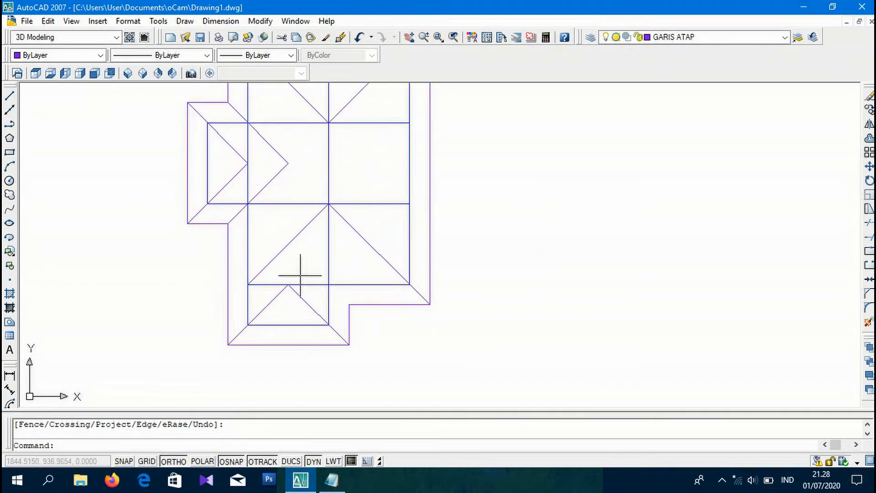
# Mirror the rising diagonal in the lower-left room about a vertical axis through its midpoint, keeping the original
pyautogui.click(268, 231)
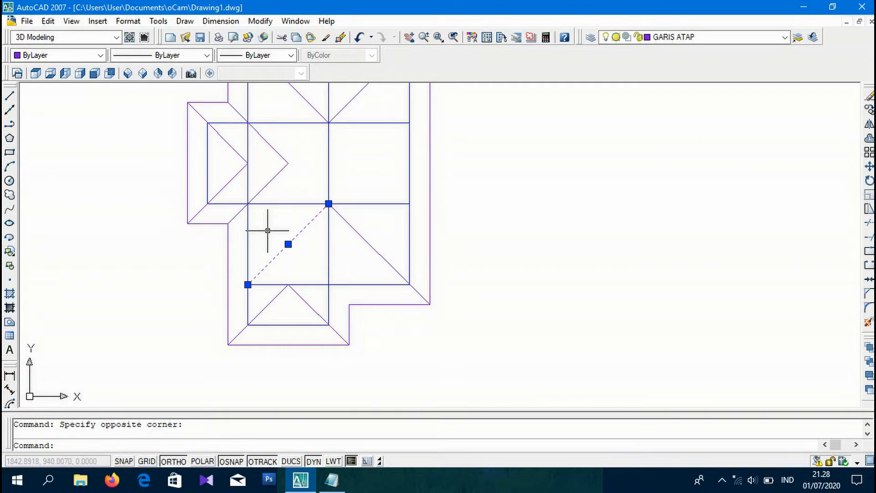
pyautogui.write('mi')
pyautogui.press('Return')
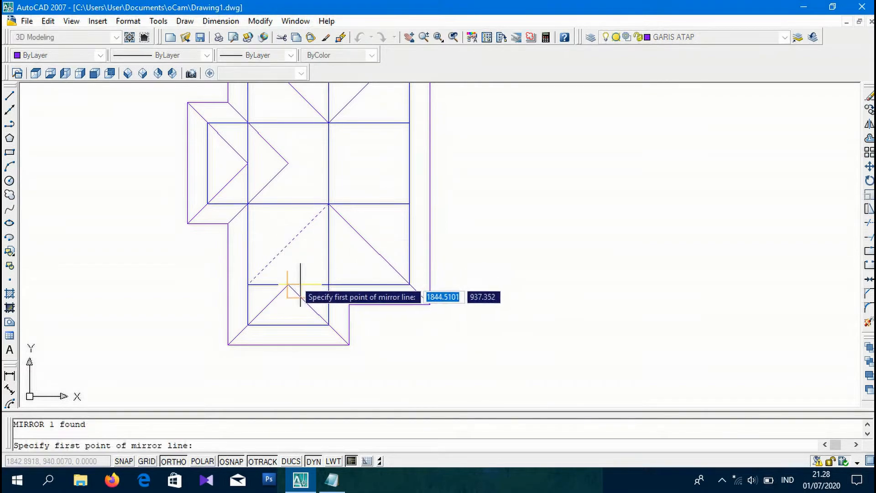
pyautogui.click(288, 284)
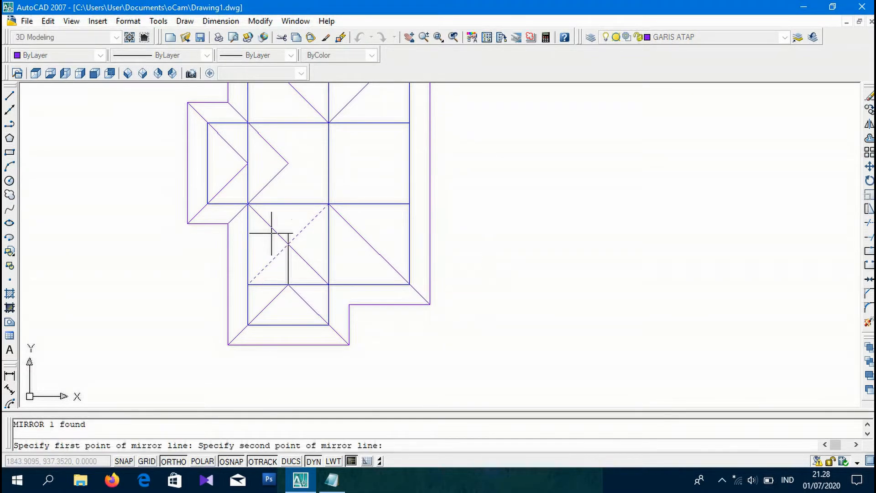
pyautogui.click(293, 196)
pyautogui.press('Return')
# Trim the upper halves of the two crossing diagonals in the lower-left room
pyautogui.write('tr')
pyautogui.press('Return')
pyautogui.press('Return')
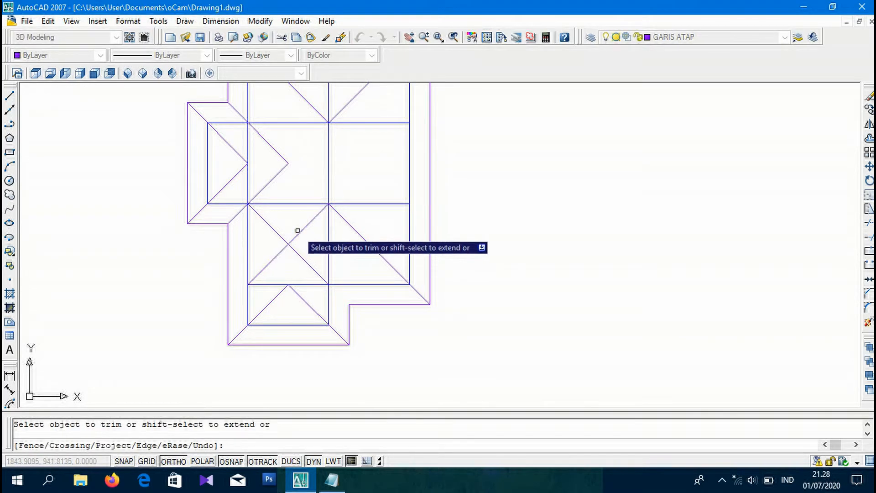
pyautogui.click(300, 230)
pyautogui.click(267, 224)
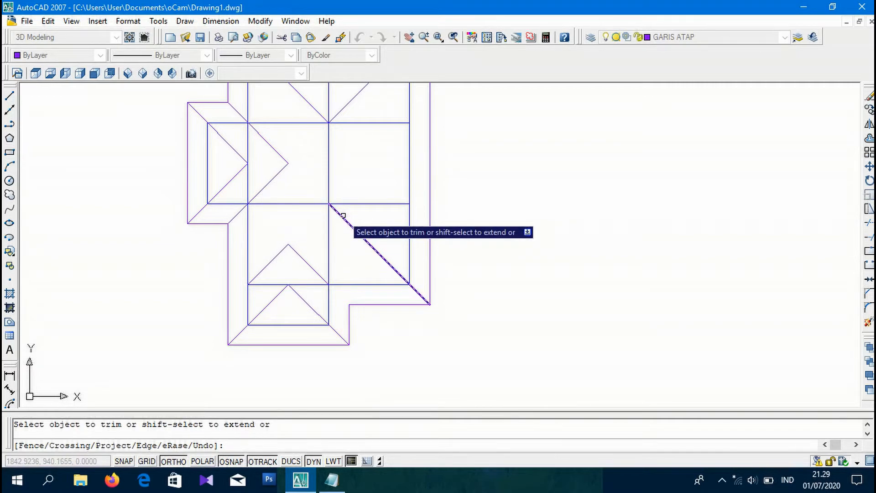
pyautogui.press('Return')
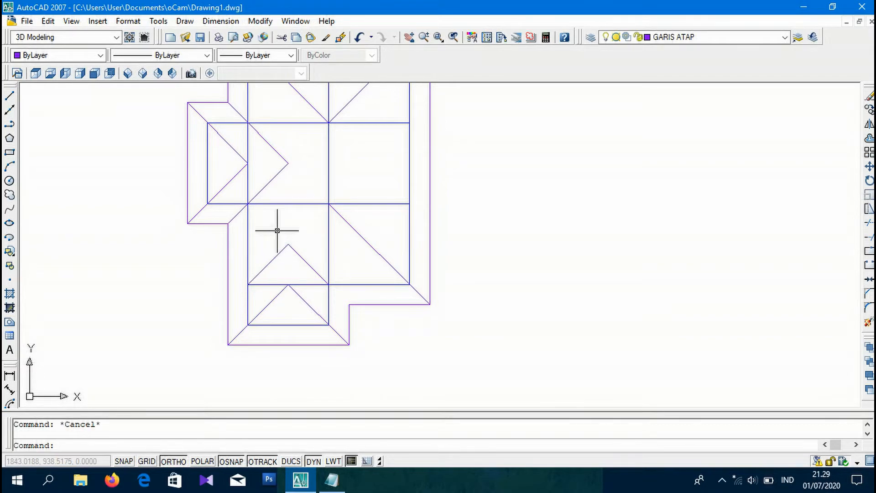
# Extend the lower-left room's rising diagonal back up to the top end of the lower-right falling diagonal
pyautogui.write('EX')
pyautogui.press('Return')
pyautogui.press('Return')
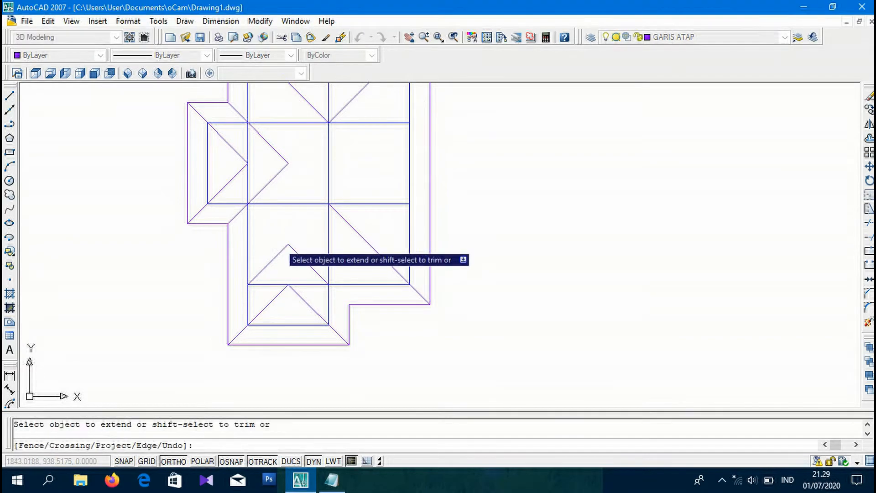
pyautogui.click(316, 218)
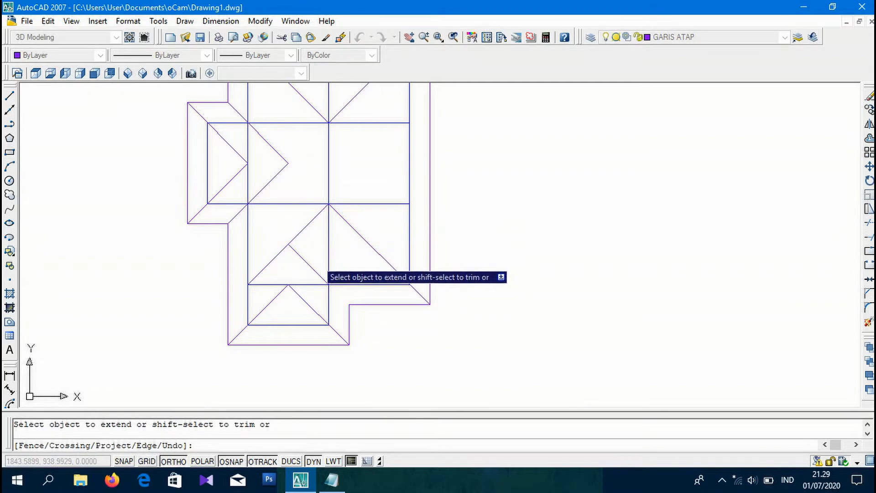
pyautogui.press('Escape')
# Draw a vertical ridge line from the bottom projection's hip apex up to the crossing point of the two diagonals above
pyautogui.write('L')
pyautogui.press('Return')
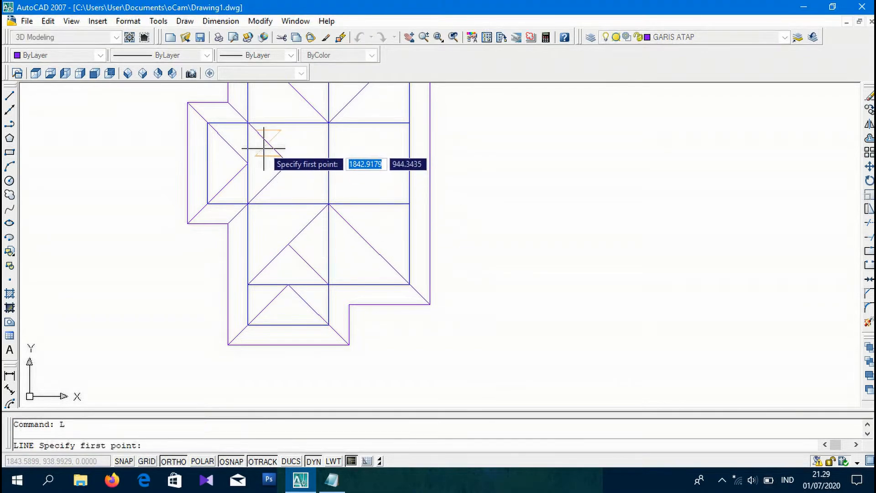
pyautogui.click(287, 284)
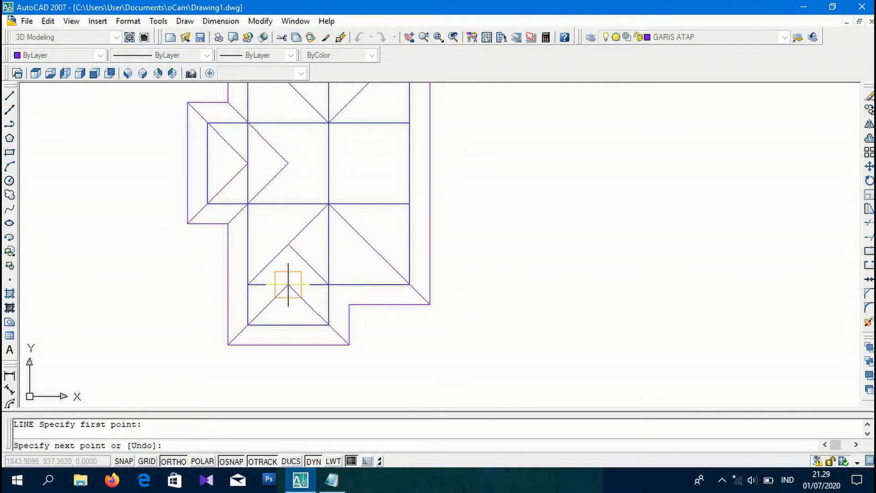
pyautogui.click(288, 245)
pyautogui.press('Return')
# Draw the main vertical ridge line between the lower and upper hip apexes on either side of the middle room
pyautogui.scroll(-4, 283, 303)
pyautogui.scroll(3, 295, 267)
pyautogui.scroll(3, 303, 287)
pyautogui.press('Return')
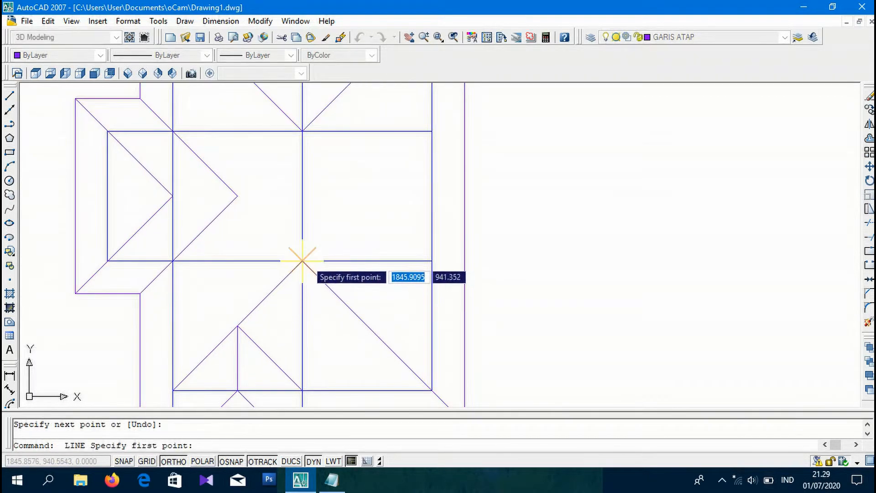
pyautogui.click(302, 261)
pyautogui.click(302, 131)
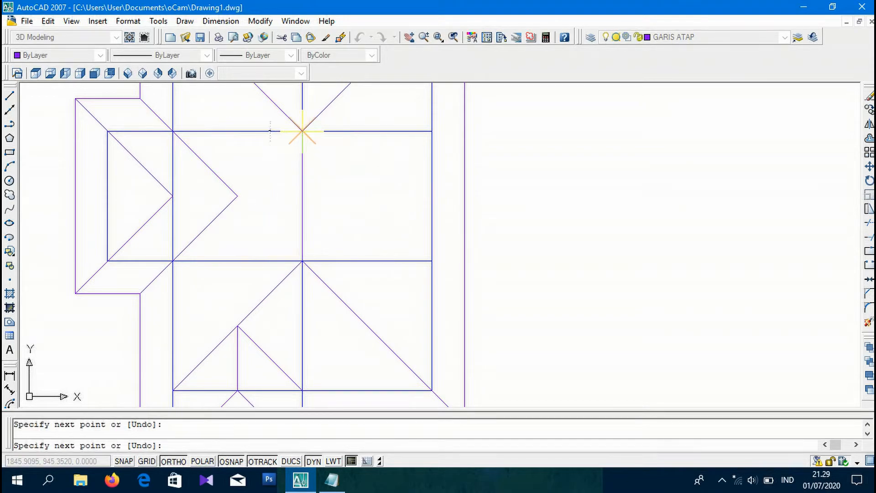
pyautogui.press('Return')
pyautogui.scroll(-2, 324, 228)
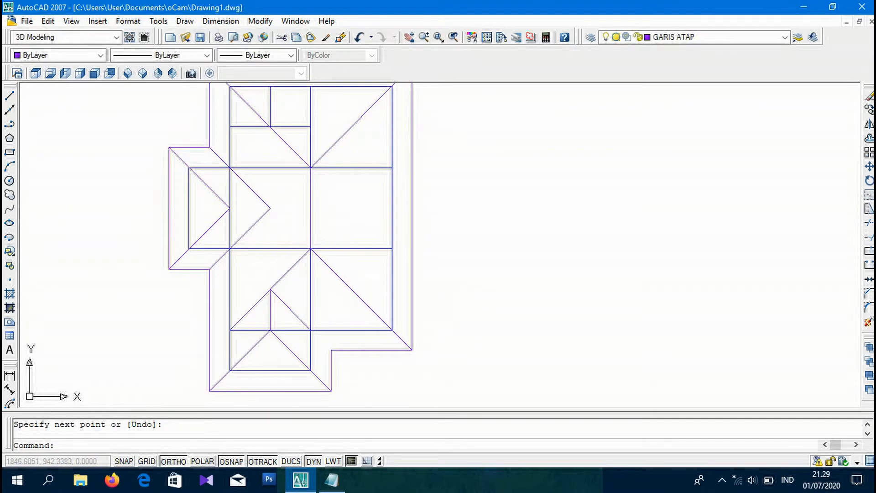
# Draw a horizontal ridge line from the left projection's hip apex to the meeting point of its two valley lines
pyautogui.scroll(3, 219, 213)
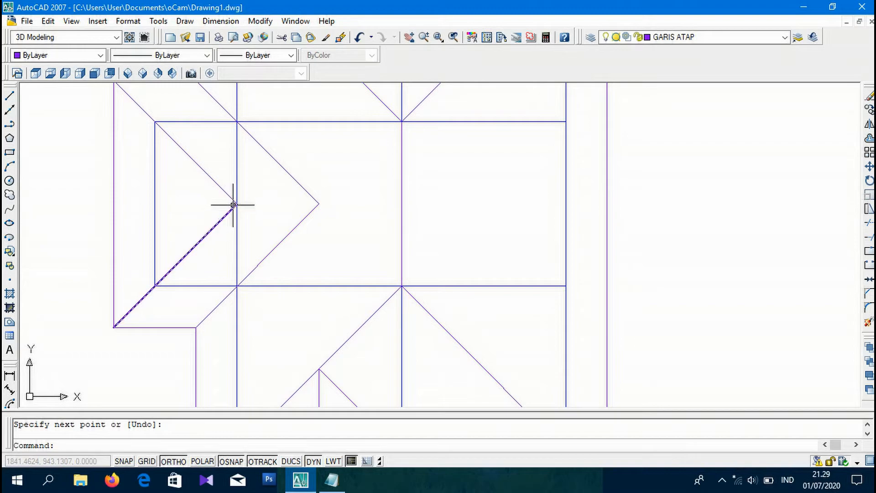
pyautogui.press('Return')
pyautogui.click(237, 204)
pyautogui.click(318, 204)
pyautogui.press('Return')
pyautogui.scroll(-4, 340, 142)
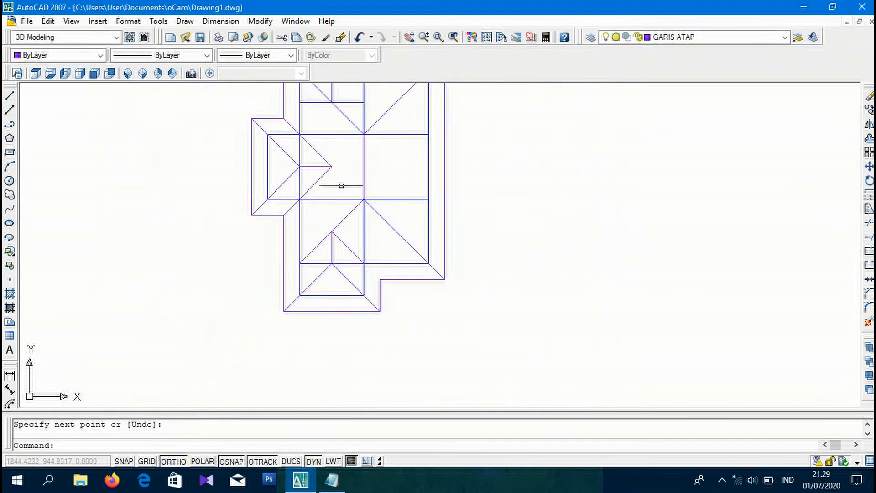
# Trim the lower half of the rising diagonal in the lower-left room, below the top of the short vertical ridge
pyautogui.scroll(2, 322, 254)
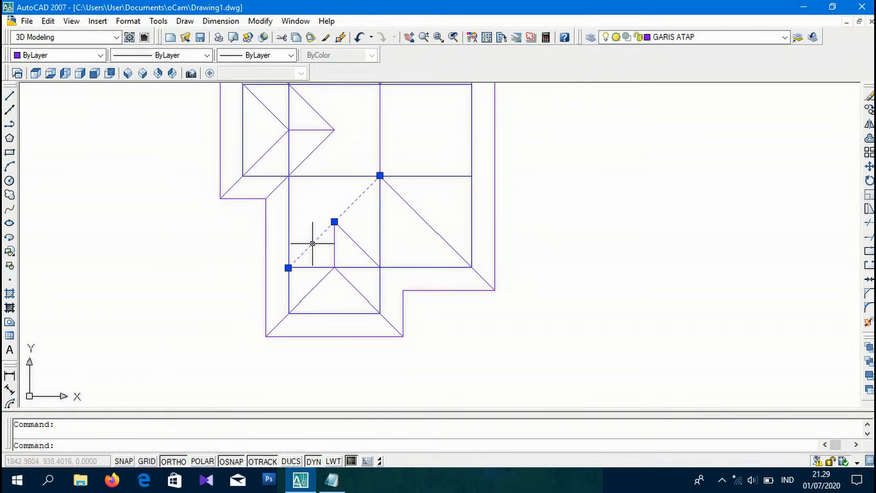
pyautogui.write('T')
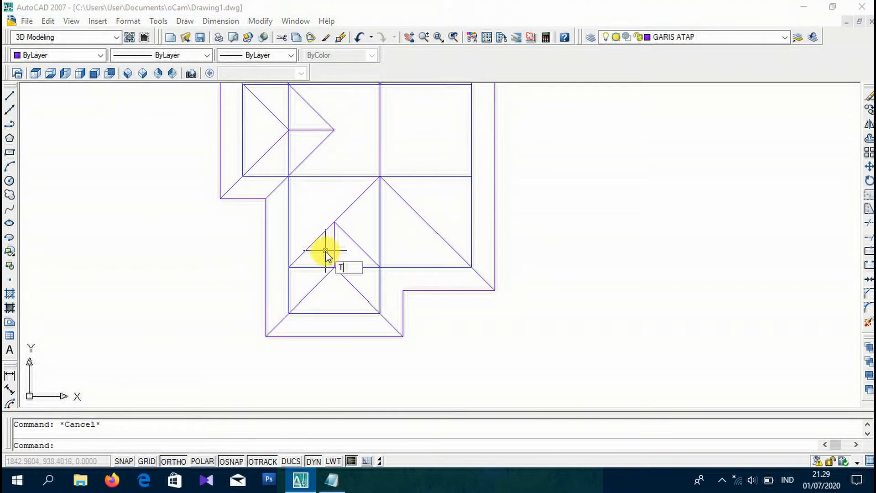
pyautogui.write('R')
pyautogui.press('Return')
pyautogui.press('Return')
pyautogui.click(325, 250)
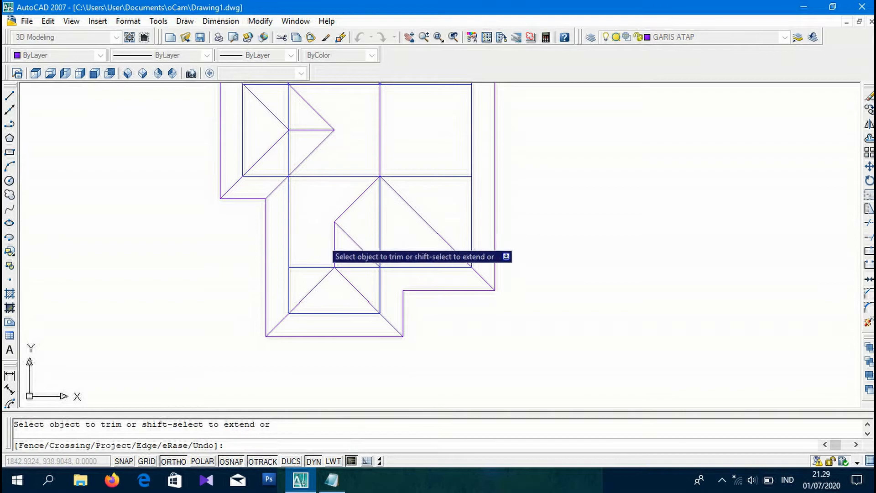
pyautogui.press('Escape')
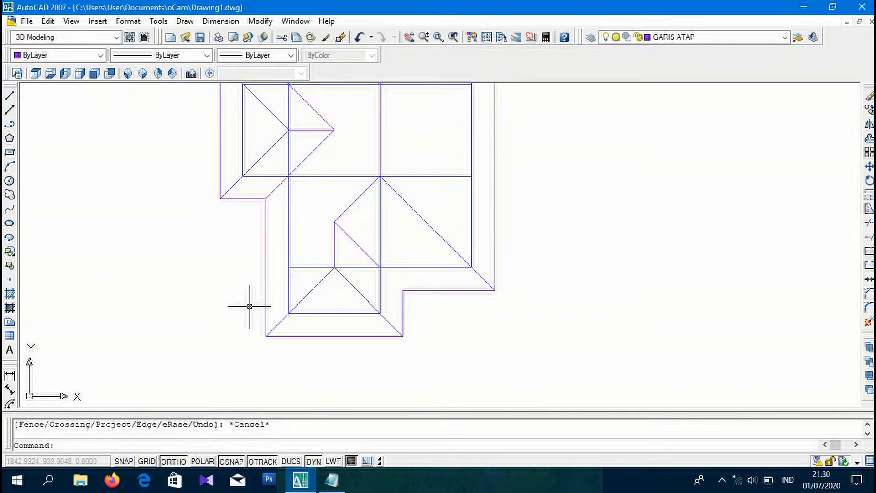
# Turn off the AS layer so that only the roof lines are shown
pyautogui.scroll(-2, 249, 306)
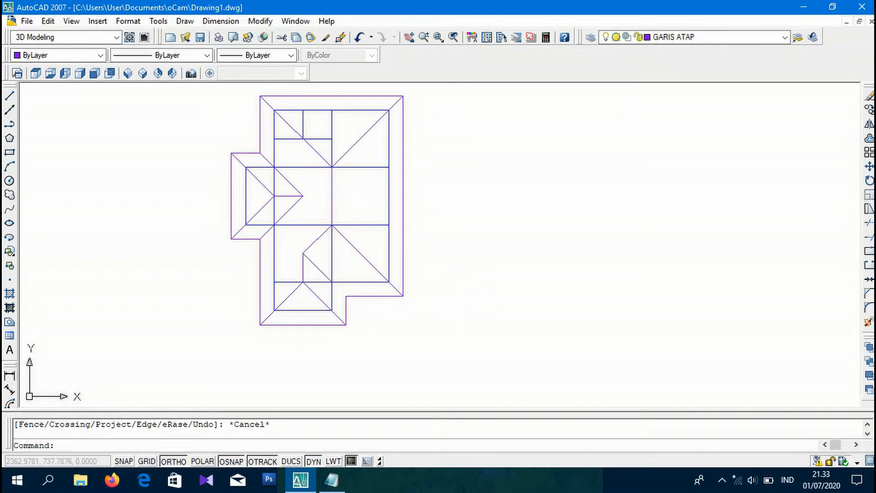
pyautogui.click(455, 261)
pyautogui.click(436, 268)
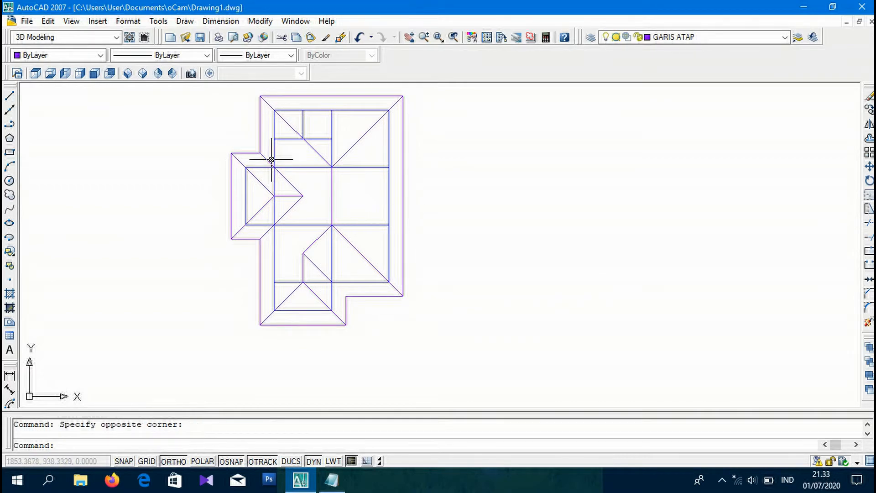
pyautogui.click(686, 37)
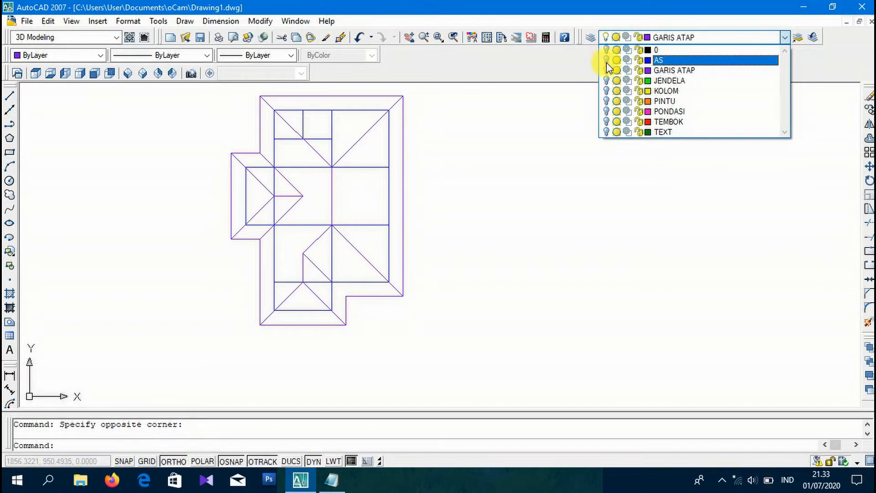
pyautogui.click(556, 131)
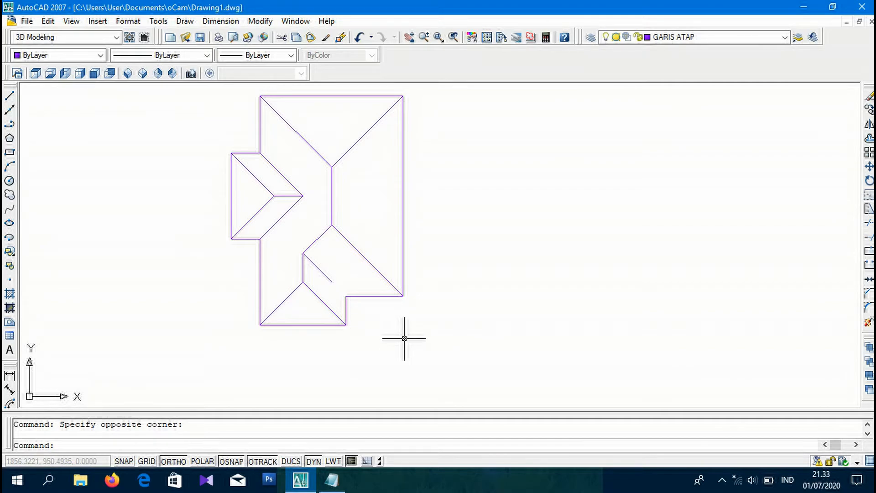
# Extend the short falling valley line at the bottom projection down to the inner eave corner
pyautogui.write('ex')
pyautogui.press('Return')
pyautogui.press('Return')
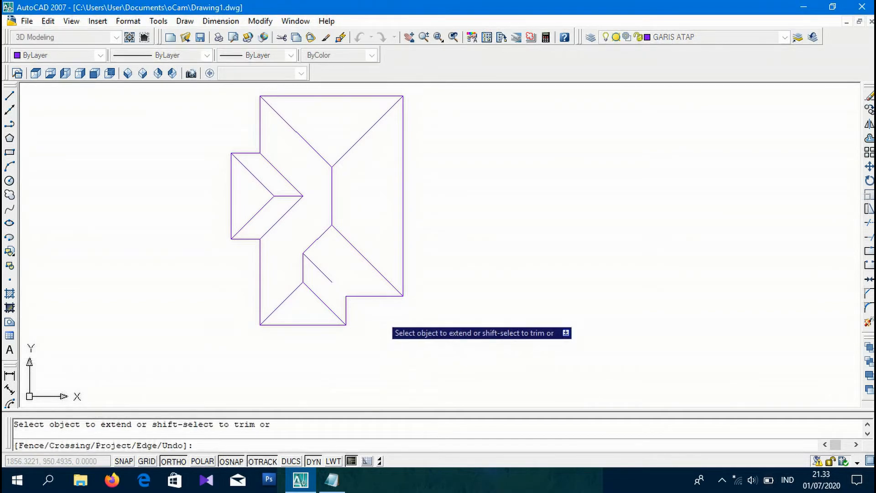
pyautogui.click(331, 279)
pyautogui.press('Escape')
pyautogui.scroll(-1, 370, 335)
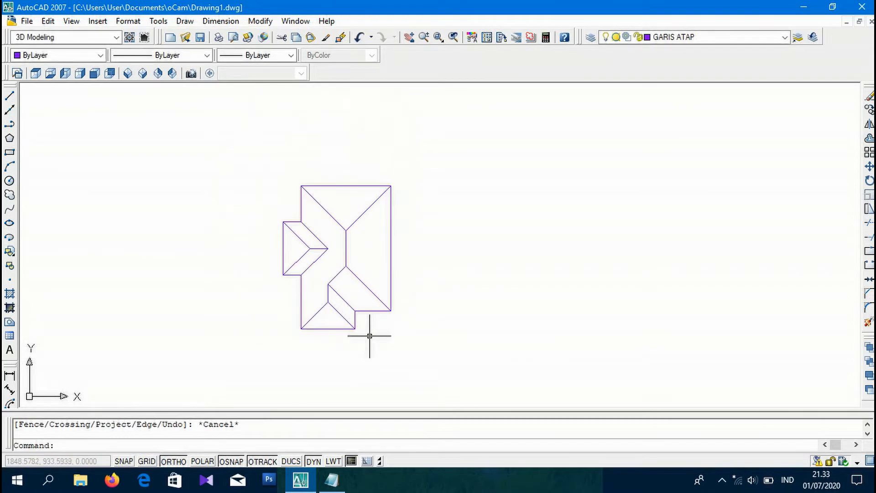
# Start a hatch and choose the predefined INSUL pattern for it
pyautogui.scroll(1, 342, 298)
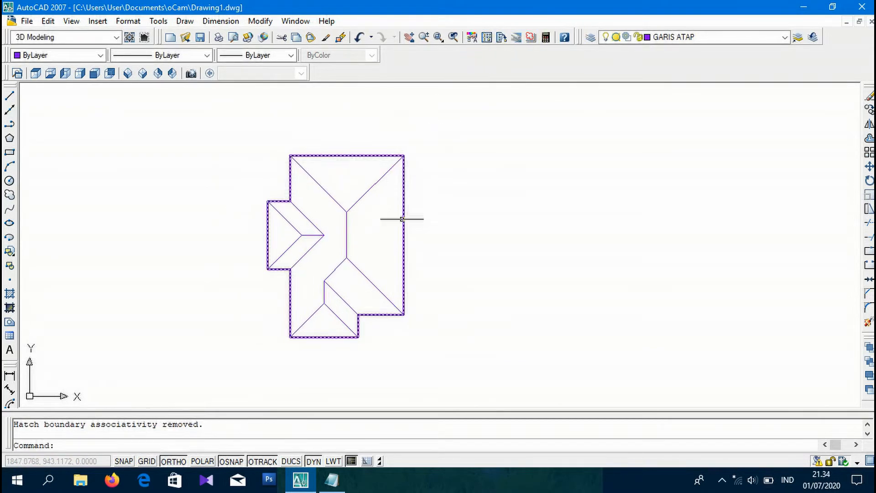
pyautogui.write('h')
pyautogui.press('Return')
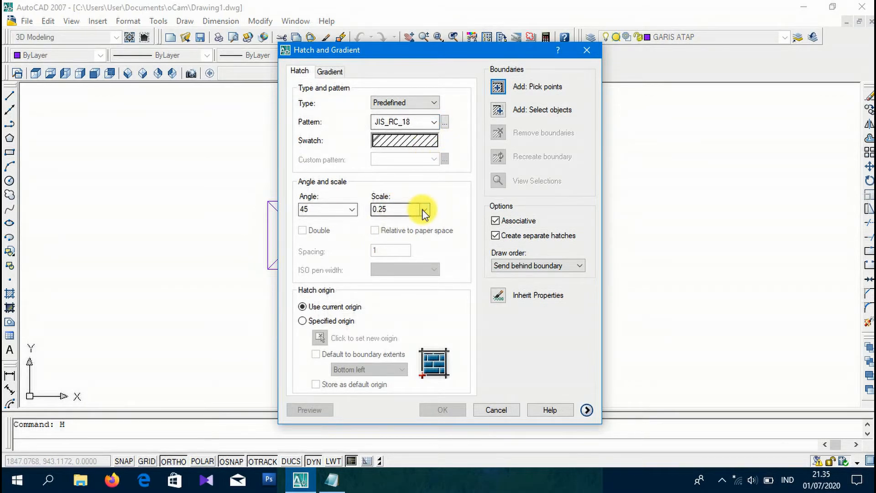
pyautogui.click(444, 123)
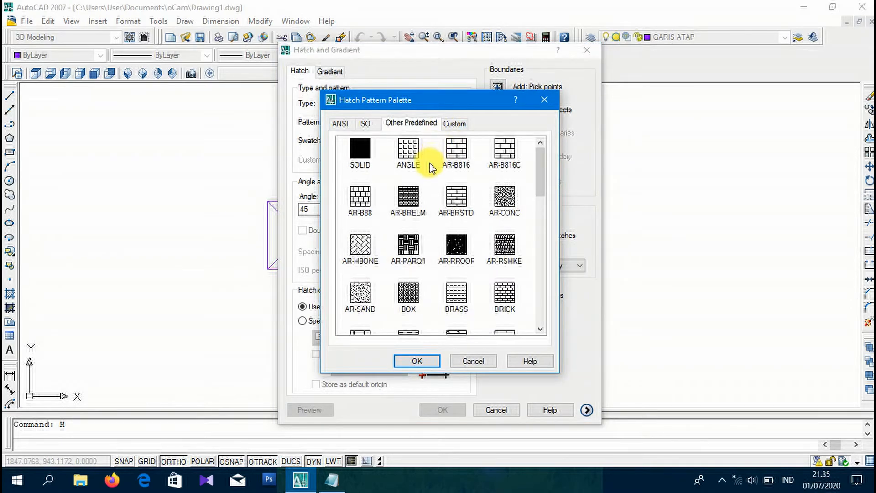
pyautogui.scroll(-2, 429, 172)
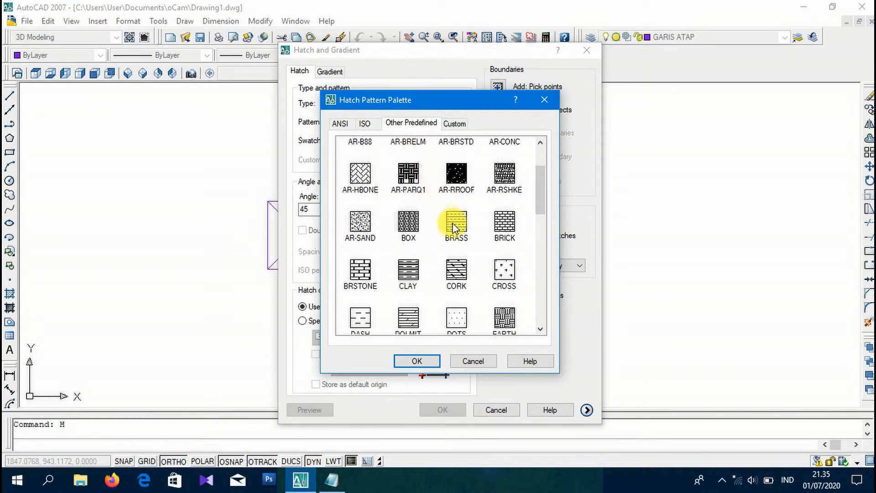
pyautogui.scroll(-2, 455, 227)
pyautogui.scroll(-2, 455, 227)
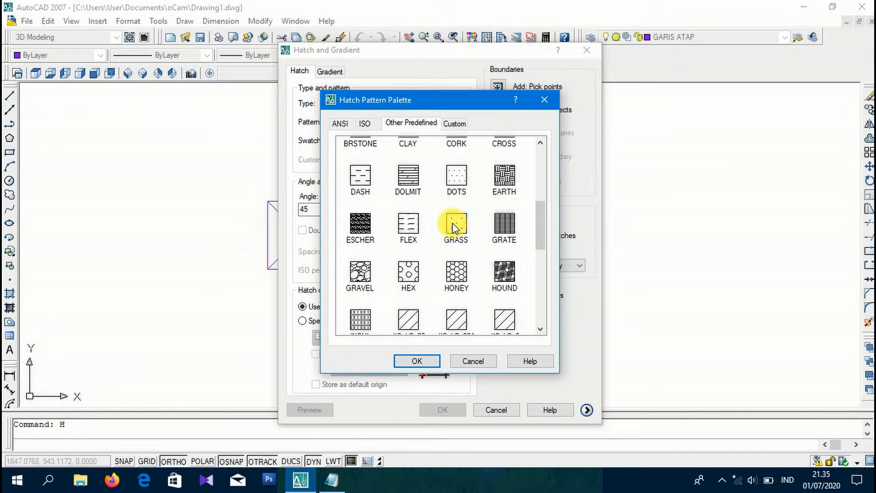
pyautogui.scroll(-2, 439, 233)
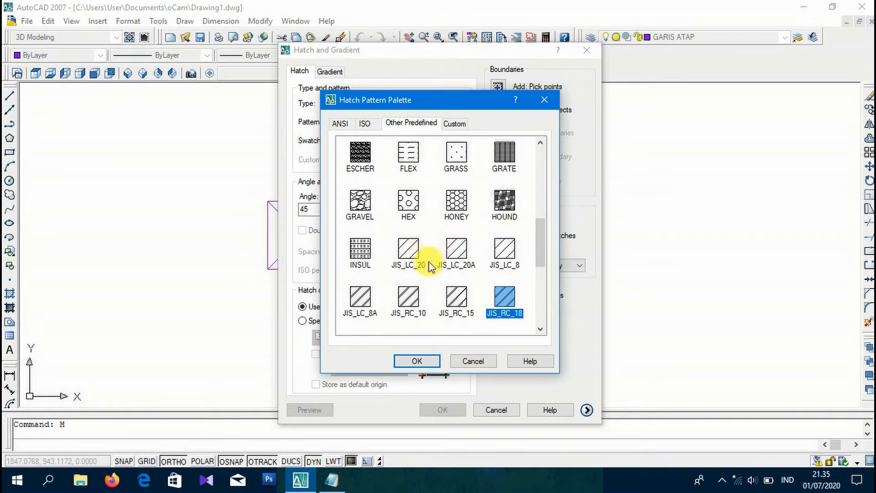
pyautogui.click(360, 248)
pyautogui.click(417, 361)
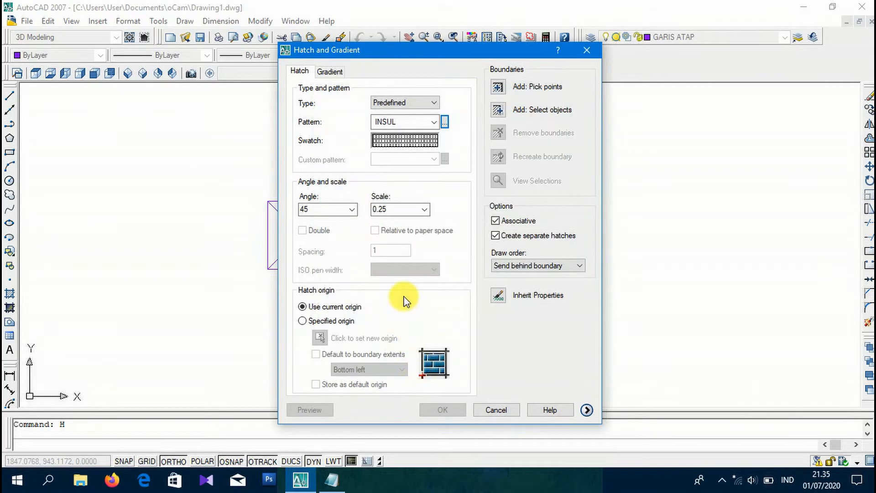
# Try the INSUL hatch at angle 45 and scale 0.25 on the large roof slope right of the vertical ridge
pyautogui.click(504, 91)
pyautogui.click(371, 231)
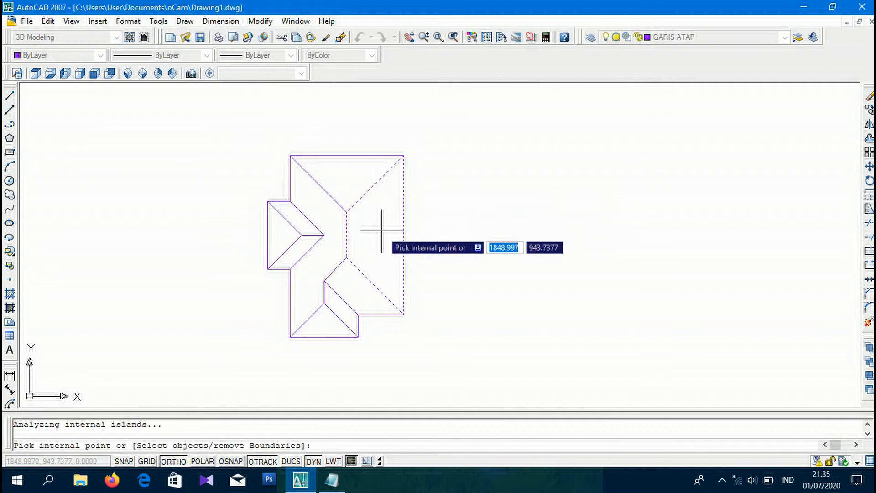
pyautogui.press('Return')
pyautogui.press('Return')
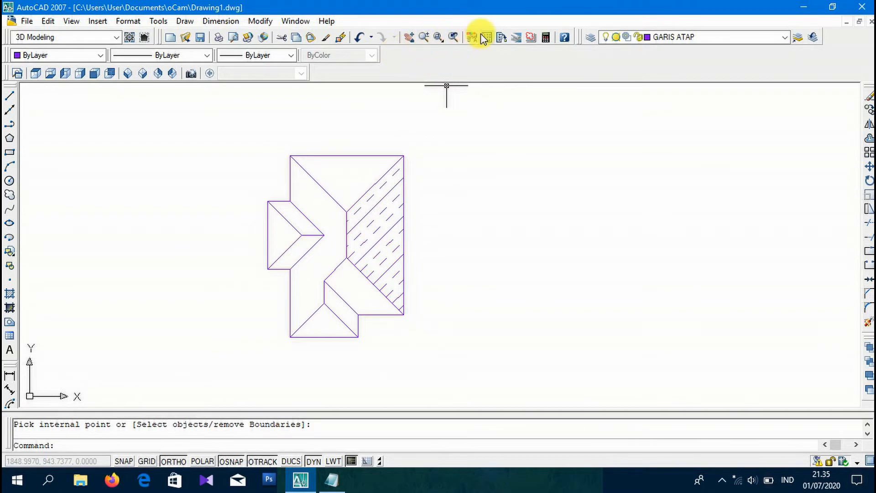
# Delete the hatch from the large slope right of the vertical ridge
pyautogui.click(361, 228)
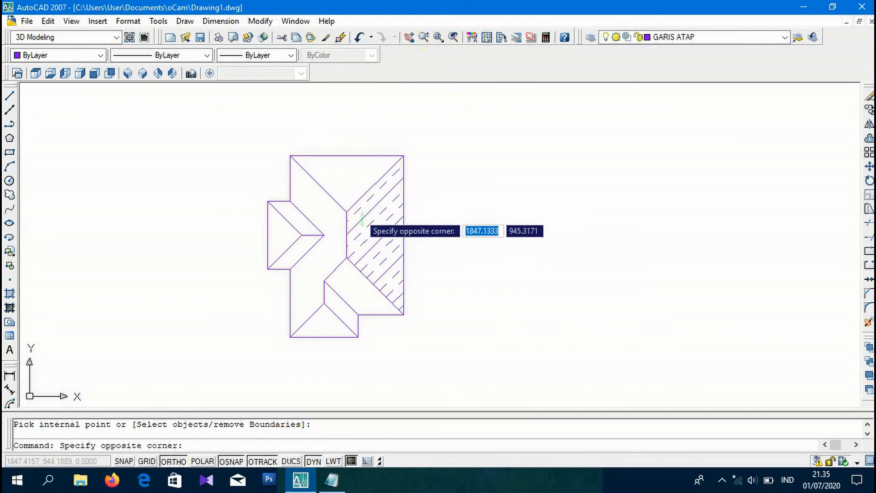
pyautogui.click(360, 211)
pyautogui.press('Delete')
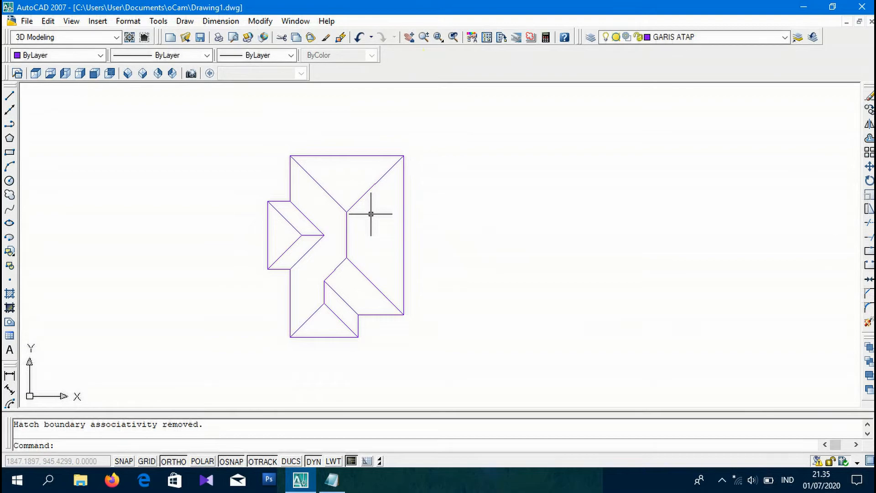
# Hatch the large slope right of the vertical ridge with INSUL at angle 0 and scale 0.05
pyautogui.write('H')
pyautogui.press('Return')
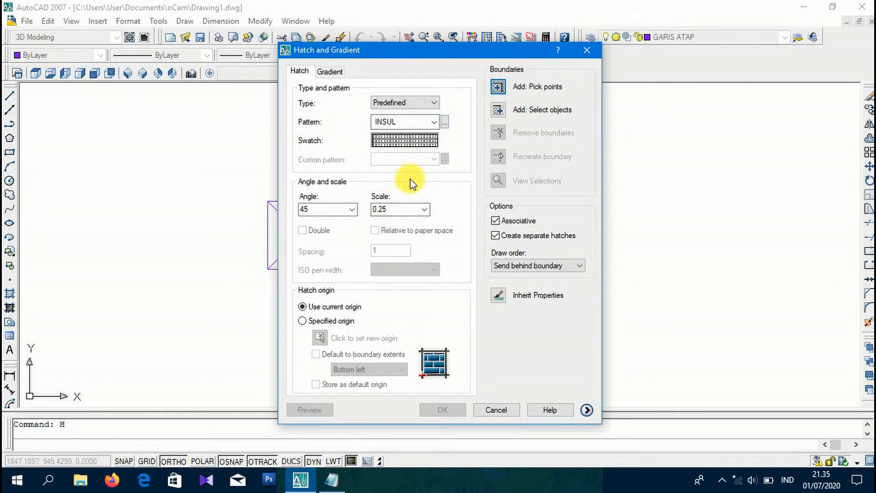
pyautogui.doubleClick(324, 206)
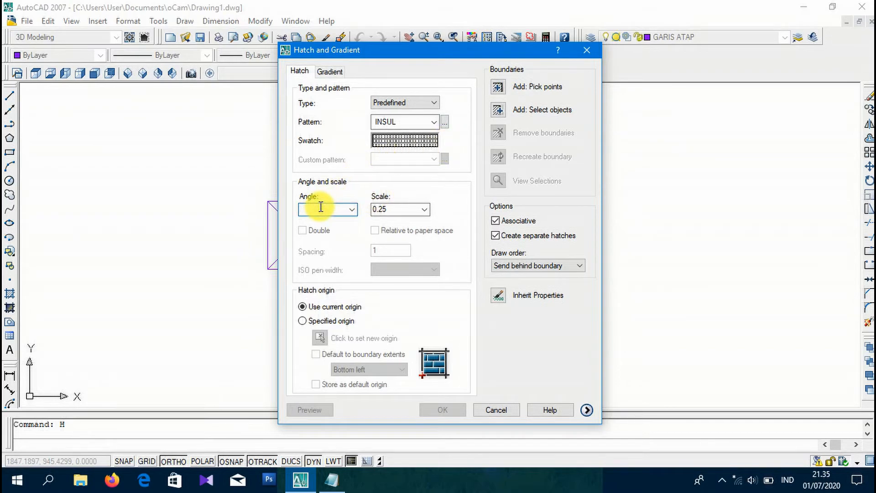
pyautogui.write('0')
pyautogui.doubleClick(389, 208)
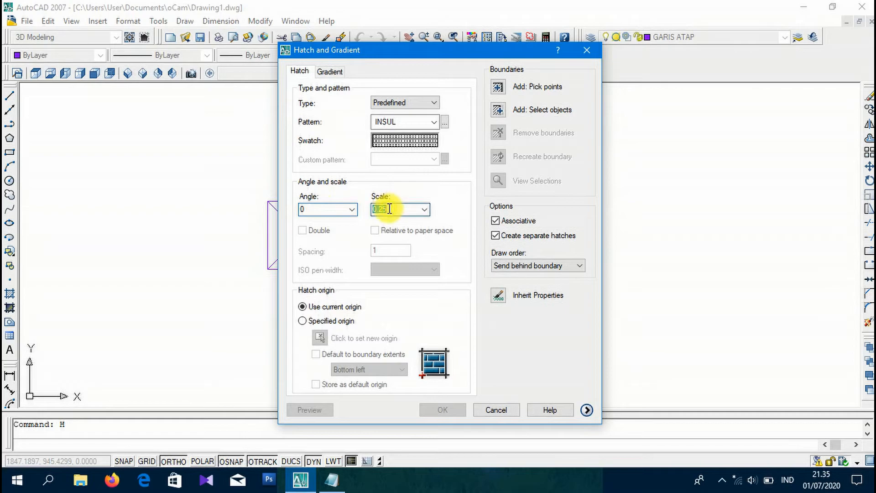
pyautogui.click(423, 210)
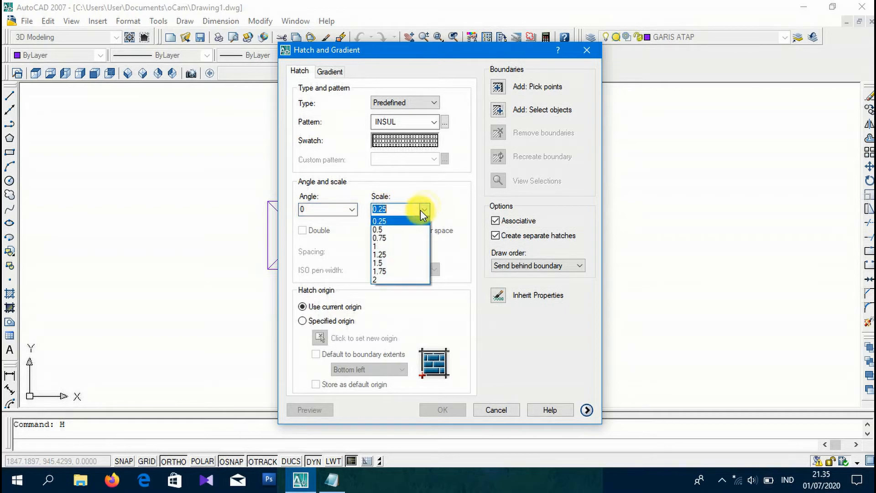
pyautogui.click(391, 205)
pyautogui.click(393, 209)
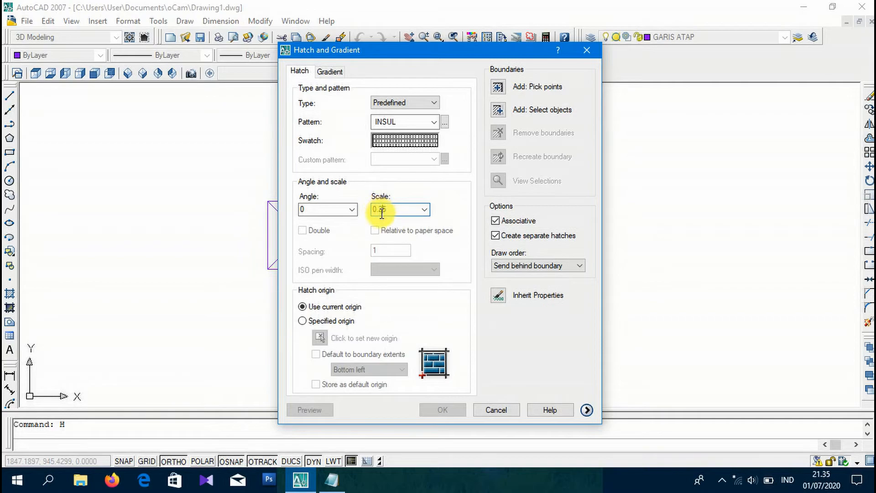
pyautogui.click(498, 88)
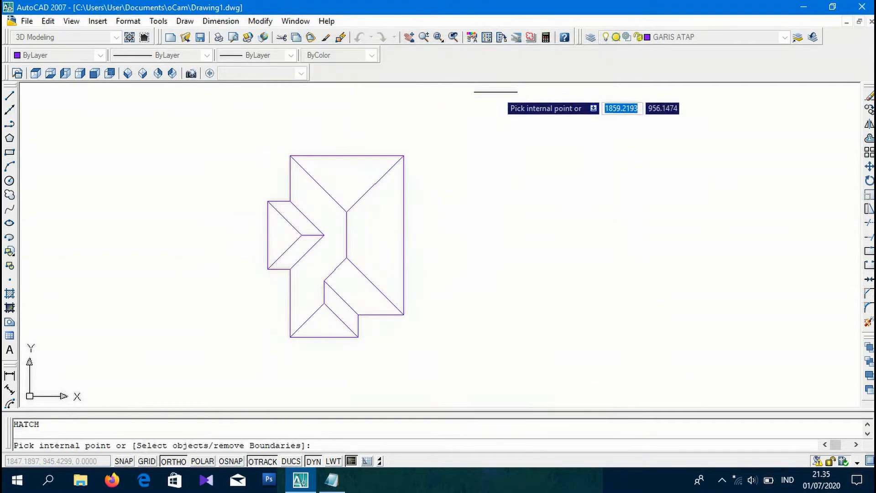
pyautogui.click(373, 247)
pyautogui.press('Return')
pyautogui.press('Return')
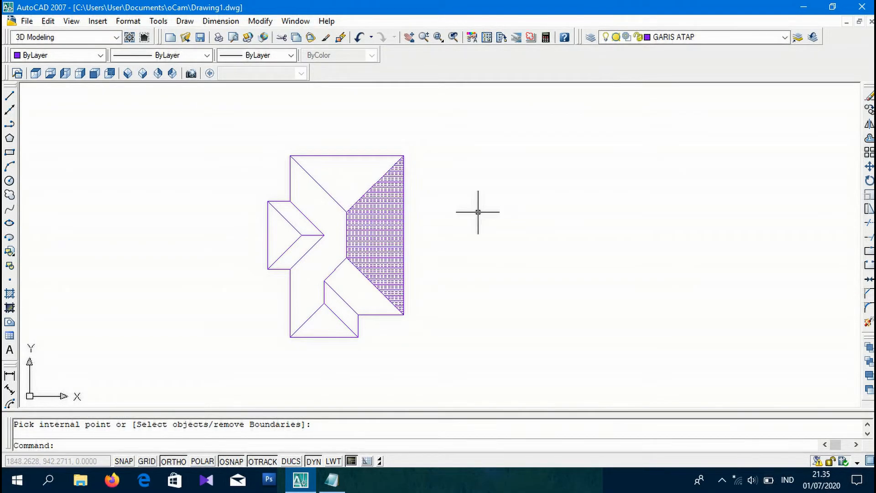
# Apply the same hatch to the main left slope, the left projection's end triangle and the bottom projection's right slope
pyautogui.click(338, 240)
pyautogui.click(335, 235)
pyautogui.write('H')
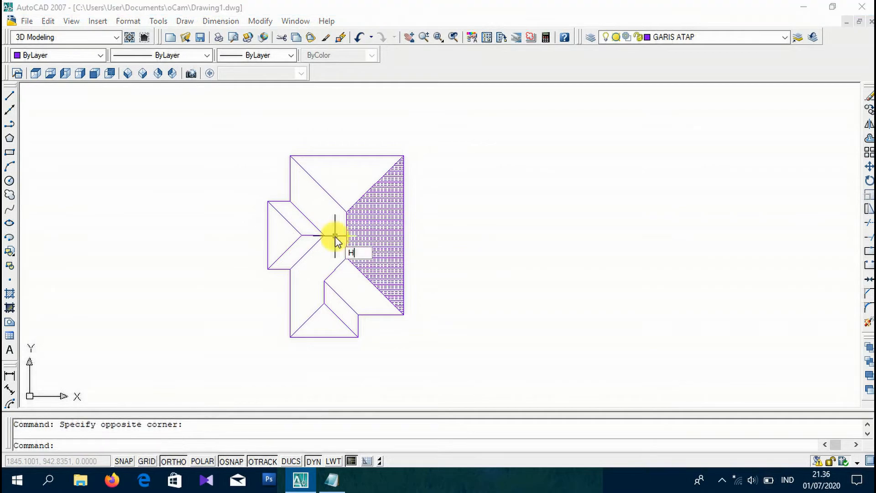
pyautogui.press('Return')
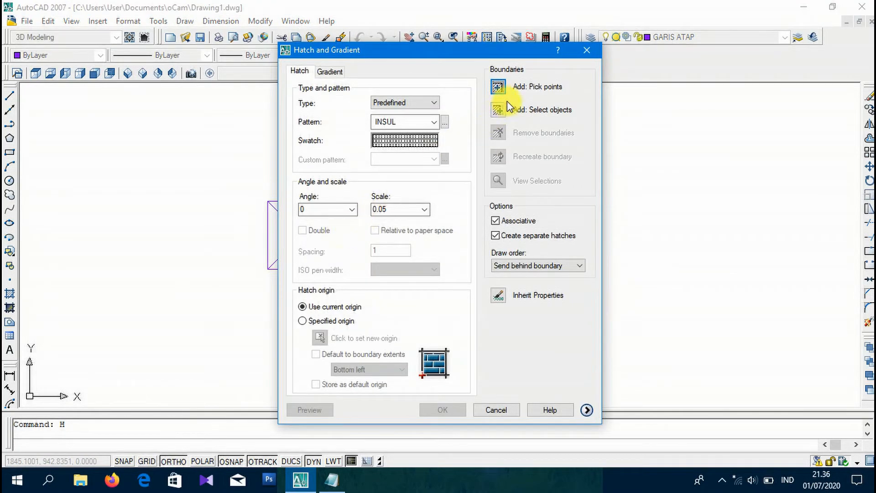
pyautogui.click(500, 91)
pyautogui.click(335, 236)
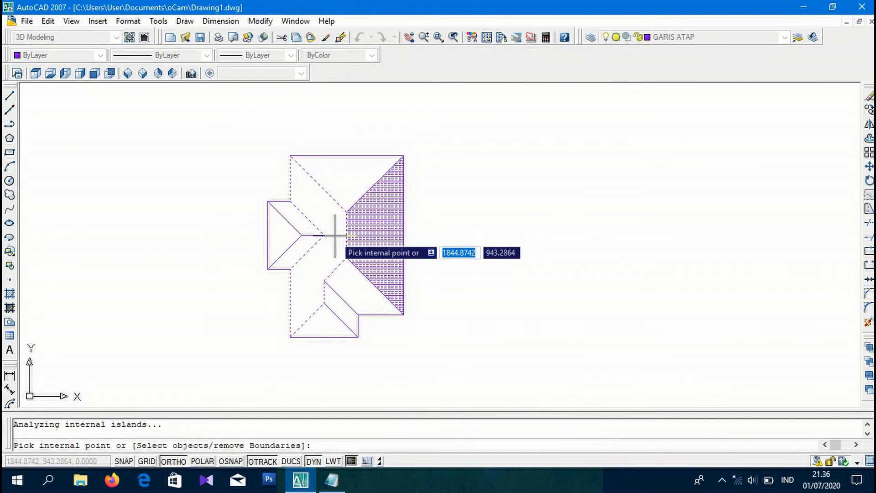
pyautogui.click(288, 231)
pyautogui.click(343, 308)
pyautogui.press('Return')
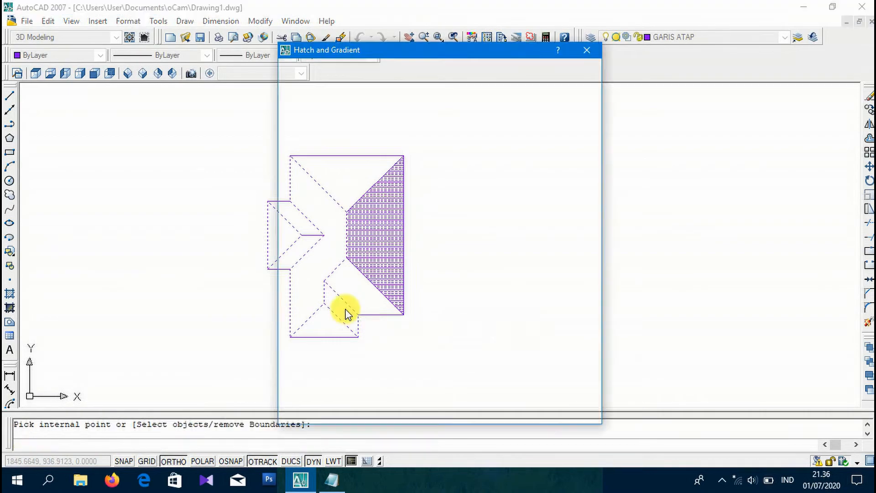
pyautogui.press('Return')
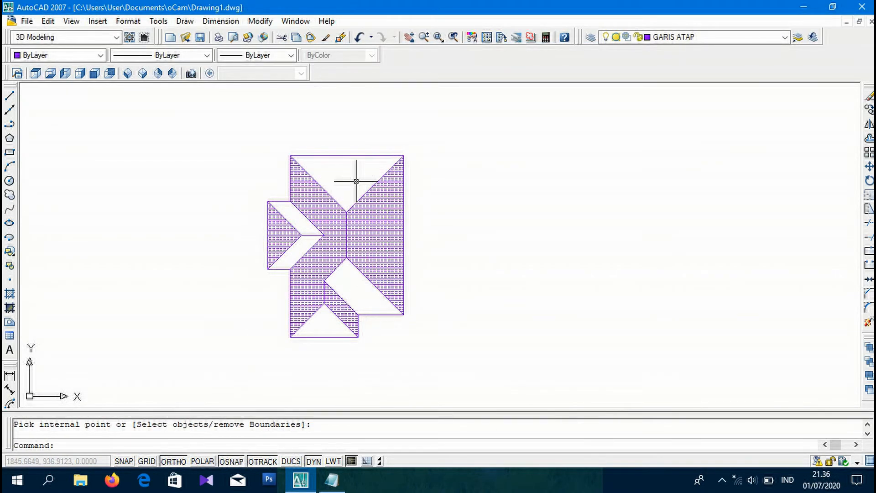
# Hatch the upper and lower end slopes and the left projection's two side slopes with INSUL at angle 90
pyautogui.write('H')
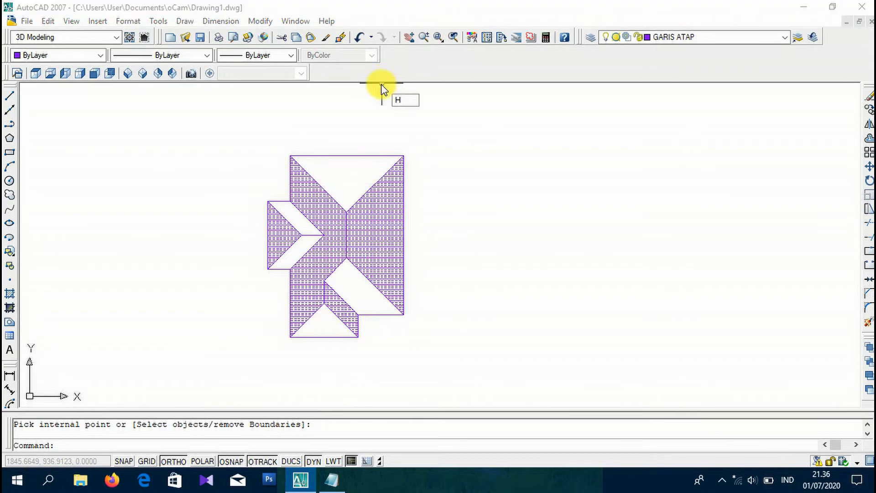
pyautogui.press('Return')
pyautogui.click(326, 209)
pyautogui.write('90')
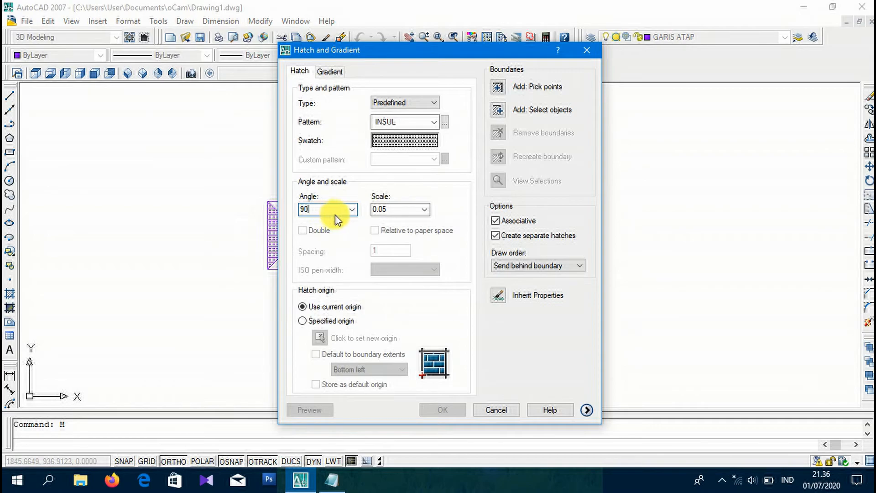
pyautogui.click(497, 87)
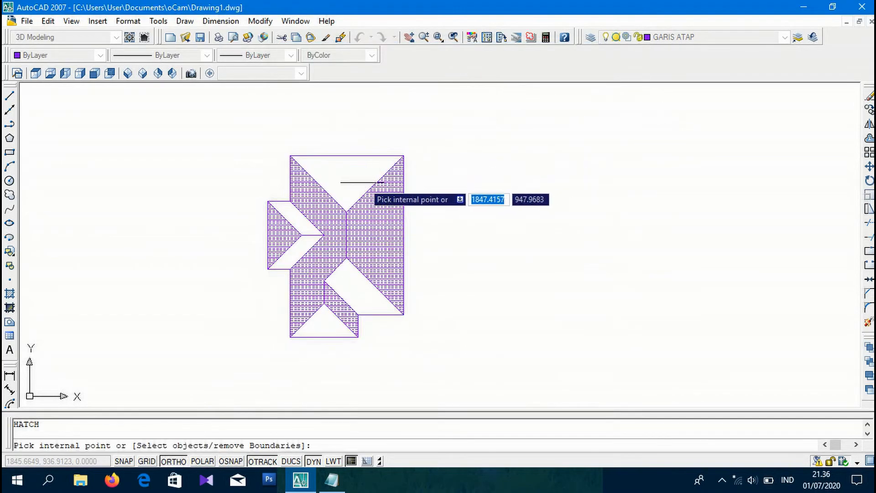
pyautogui.click(348, 182)
pyautogui.click(348, 281)
pyautogui.click(326, 321)
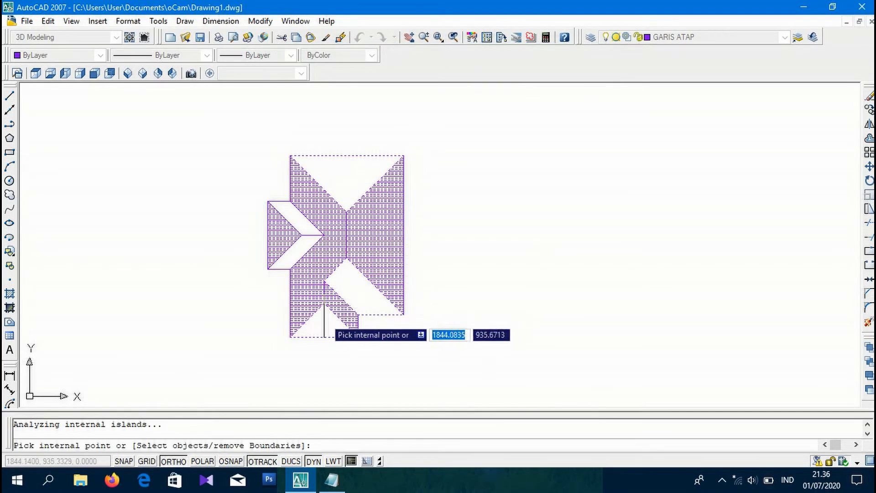
pyautogui.click(305, 241)
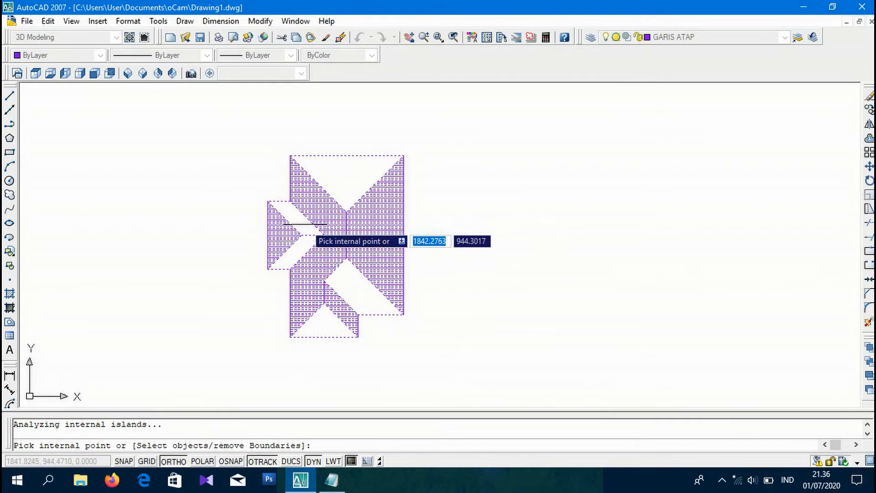
pyautogui.press('Return')
pyautogui.click(497, 87)
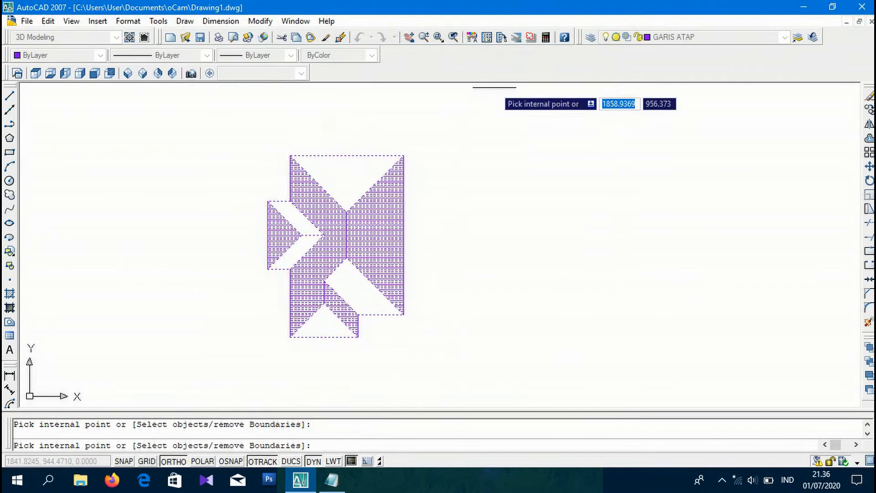
pyautogui.press('Return')
pyautogui.press('Return')
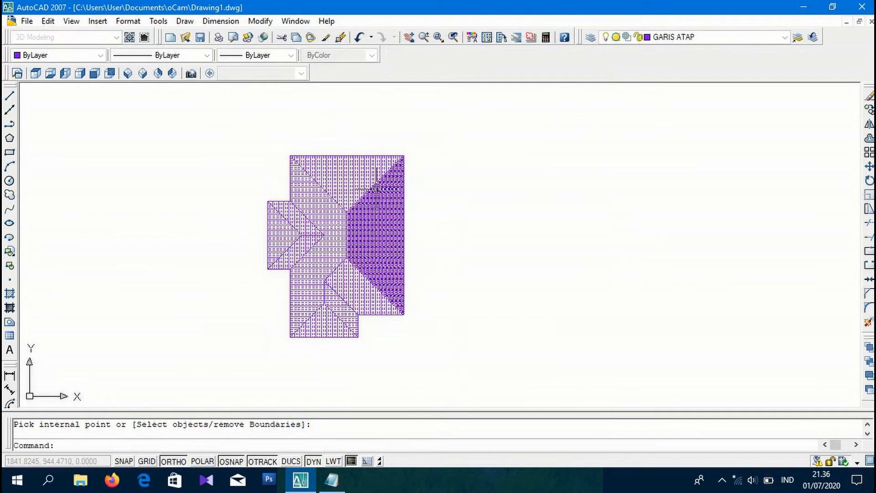
# Turn the hidden layers back on, including TEXT, so that the other drawings show beside the roof plan
pyautogui.scroll(2, 486, 249)
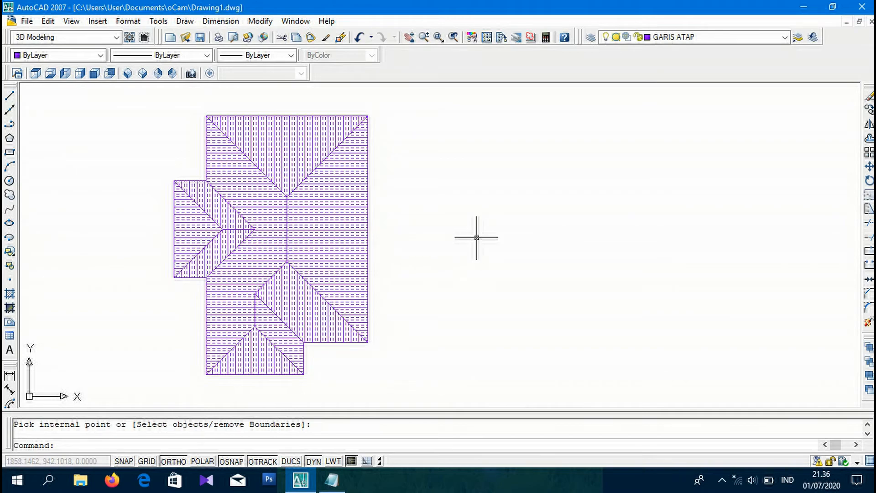
pyautogui.scroll(-2, 476, 238)
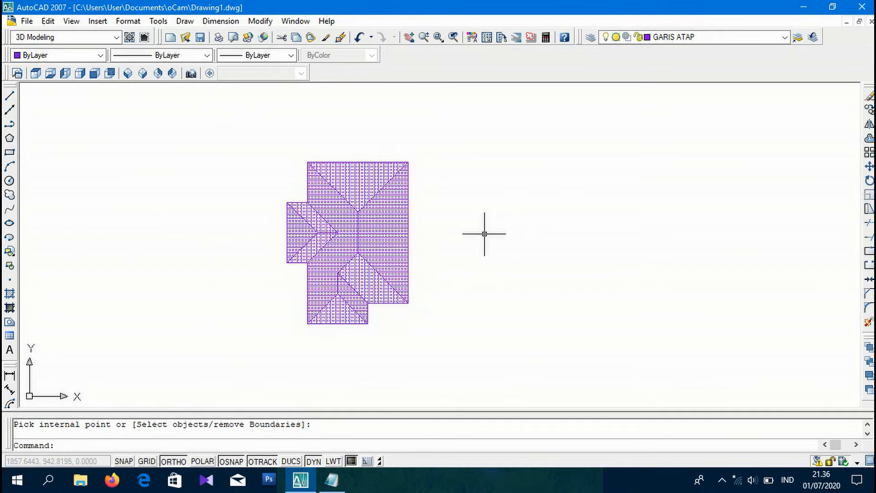
pyautogui.click(743, 38)
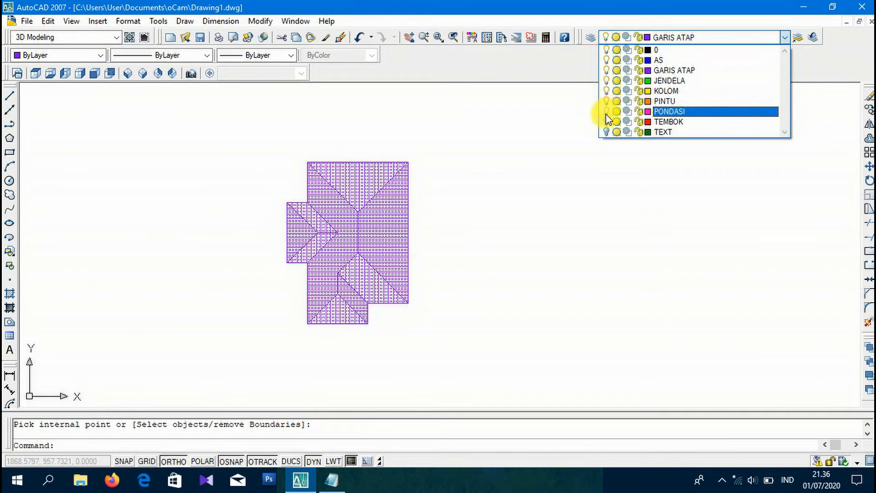
pyautogui.click(580, 164)
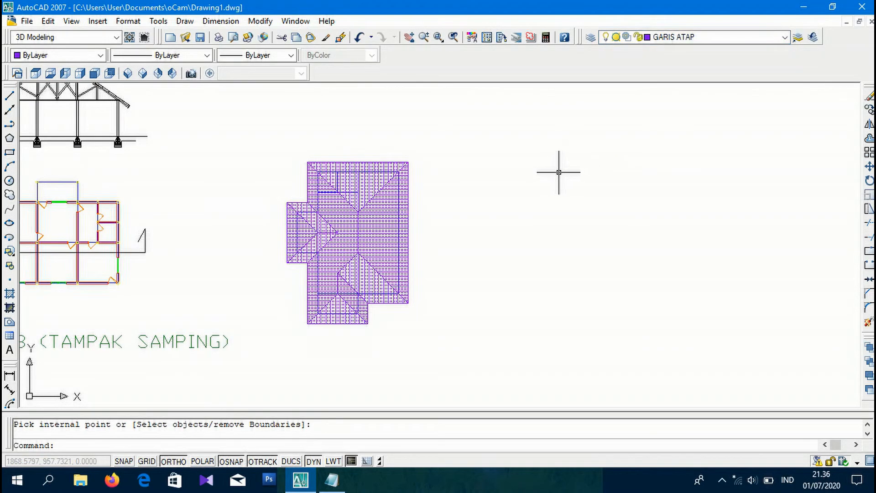
pyautogui.scroll(-2, 549, 161)
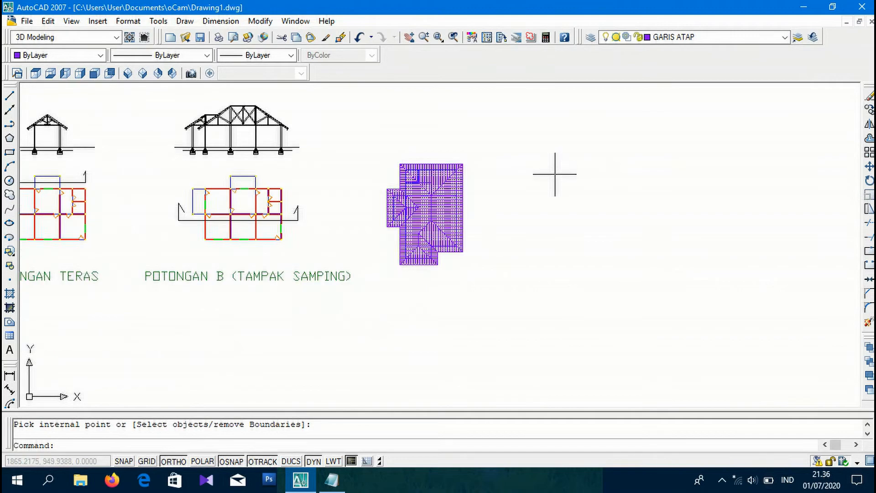
pyautogui.scroll(-3, 565, 189)
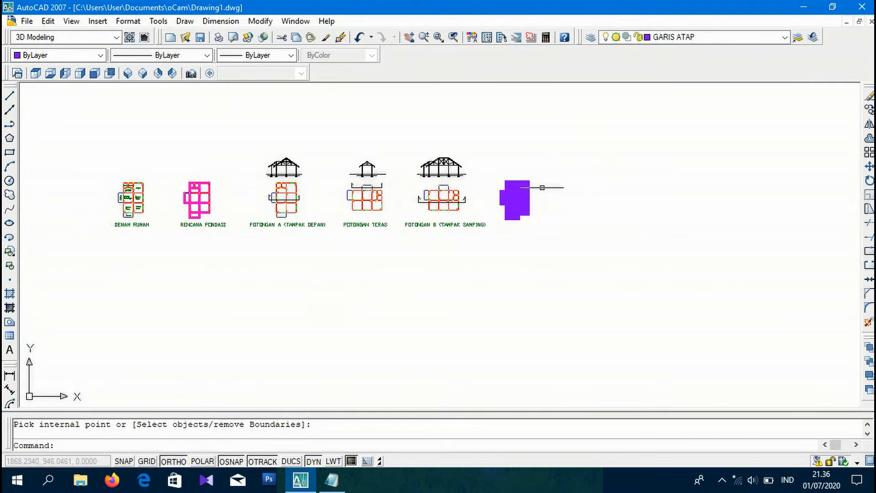
# Copy the title POTONGAN B (TAMPAK SAMPING) horizontally to a spot beneath the hatched roof plan
pyautogui.scroll(3, 539, 198)
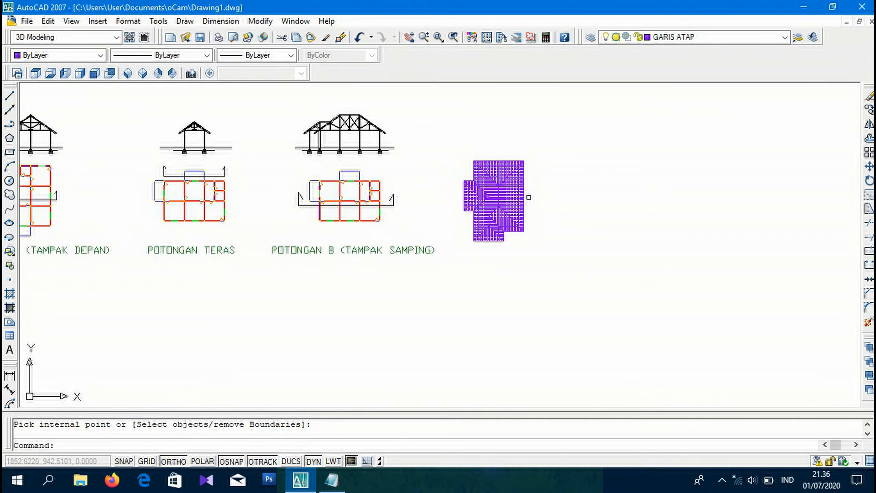
pyautogui.click(376, 251)
pyautogui.write('CO')
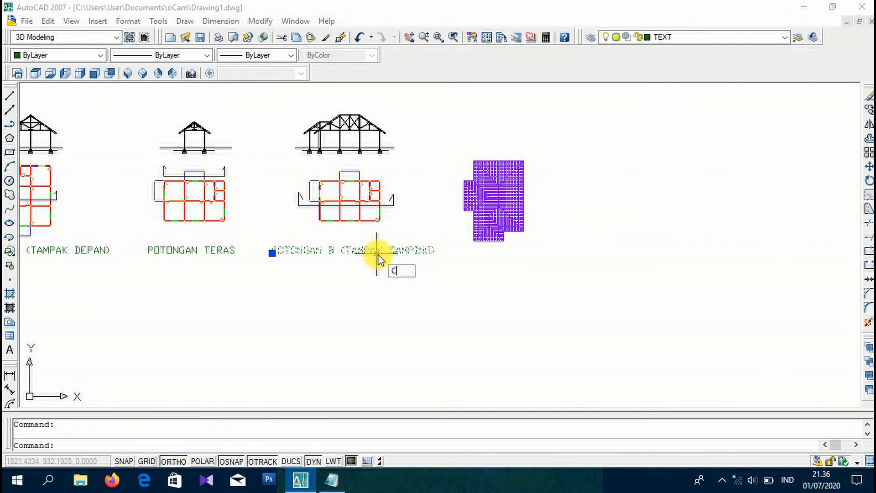
pyautogui.press('Return')
pyautogui.click(376, 252)
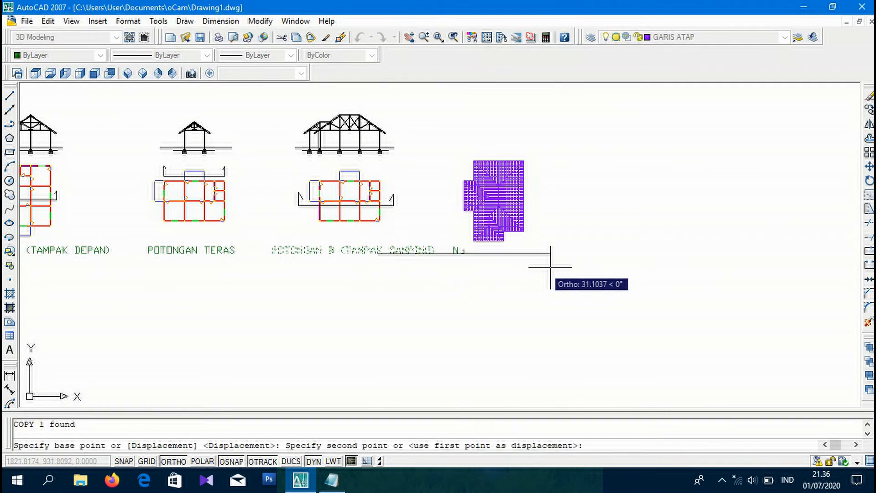
pyautogui.click(575, 253)
pyautogui.press('Escape')
# Move the whole hatched roof plan horizontally to the right so it sits centred above the copied title
pyautogui.scroll(3, 564, 264)
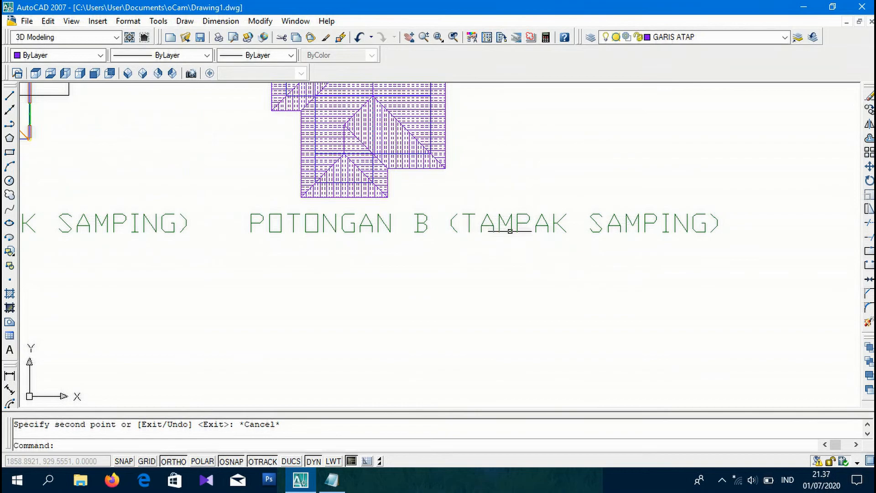
pyautogui.scroll(-4, 493, 246)
pyautogui.click(523, 150)
pyautogui.click(455, 205)
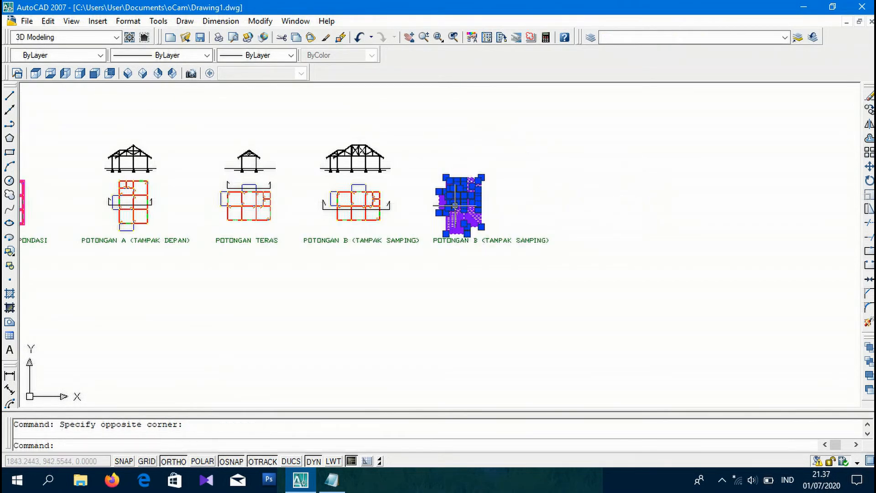
pyautogui.scroll(3, 487, 225)
pyautogui.click(534, 95)
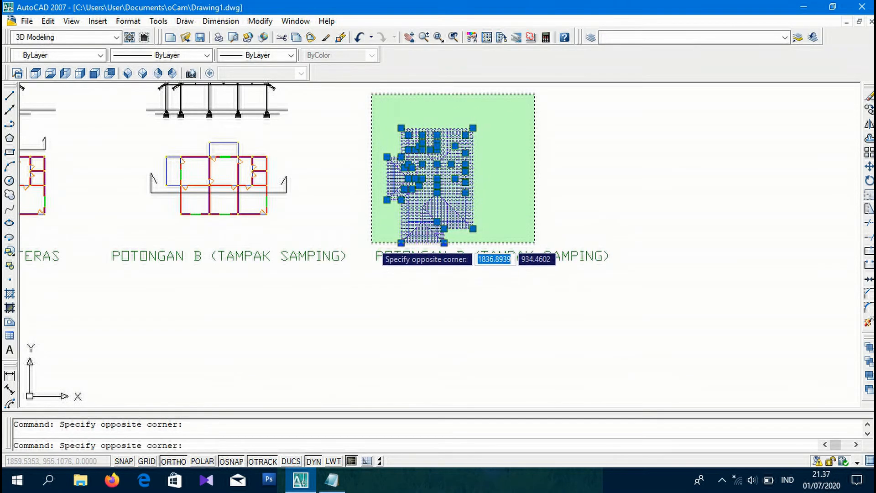
pyautogui.click(365, 248)
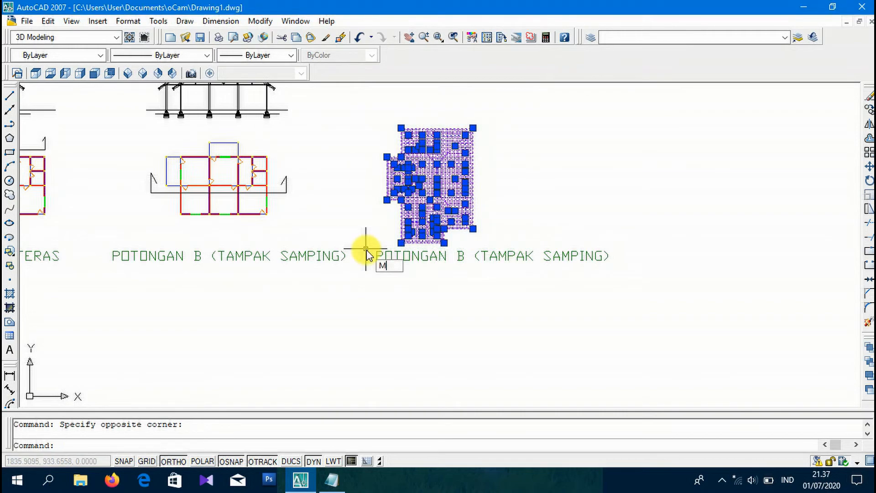
pyautogui.press('m')
pyautogui.press('Return')
pyautogui.click(438, 207)
pyautogui.click(494, 206)
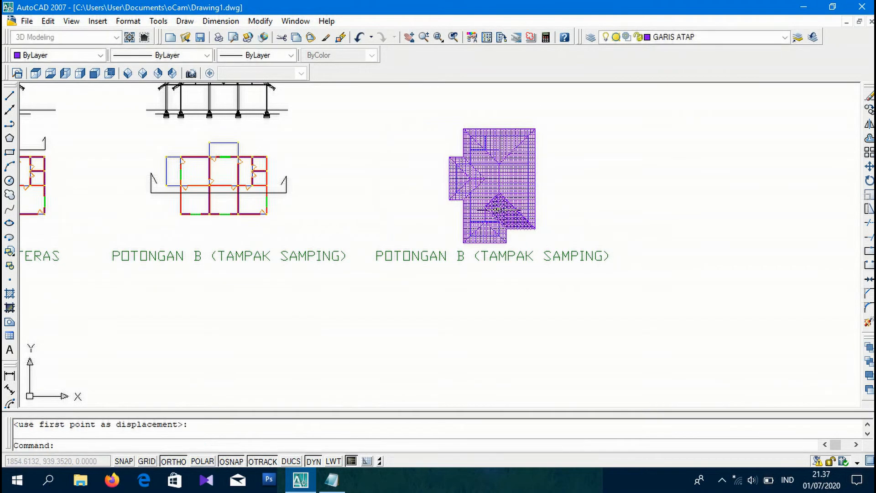
# Change the copied title beneath the roof plan to RENCANA ATAP
pyautogui.scroll(2, 504, 223)
pyautogui.click(492, 270)
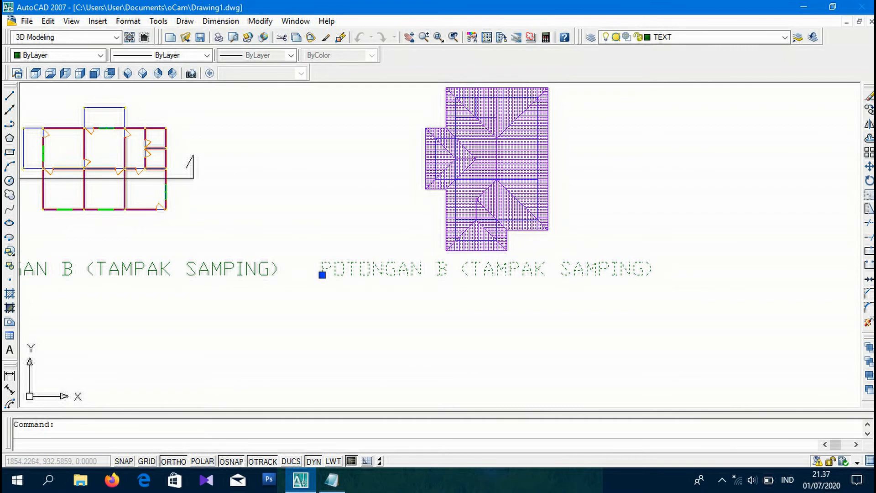
pyautogui.doubleClick(480, 267)
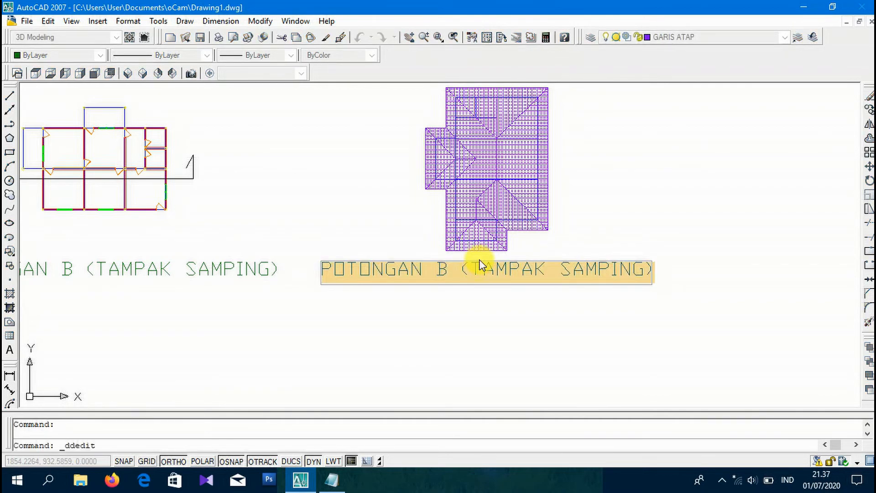
pyautogui.write('RENCANA ATAP')
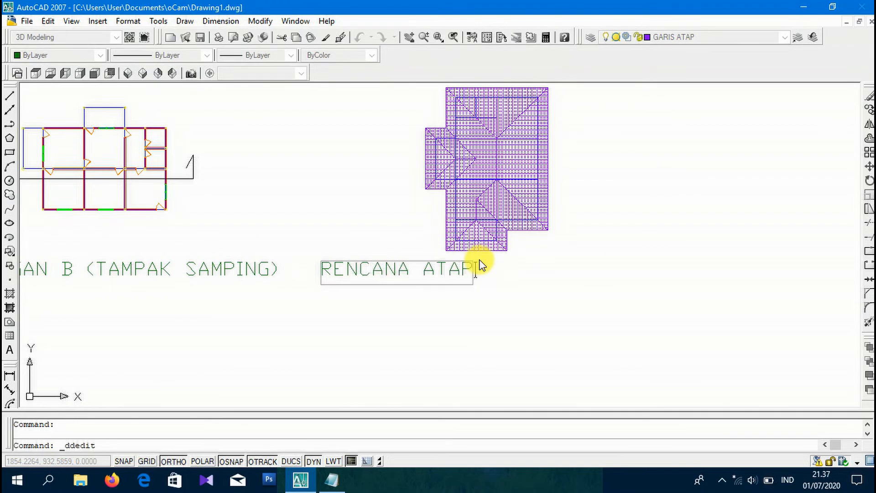
pyautogui.click(443, 227)
pyautogui.press('Escape')
# Move the RENCANA ATAP title horizontally to the right until it is roughly centred beneath the roof plan
pyautogui.click(404, 252)
pyautogui.click(378, 284)
pyautogui.write('m')
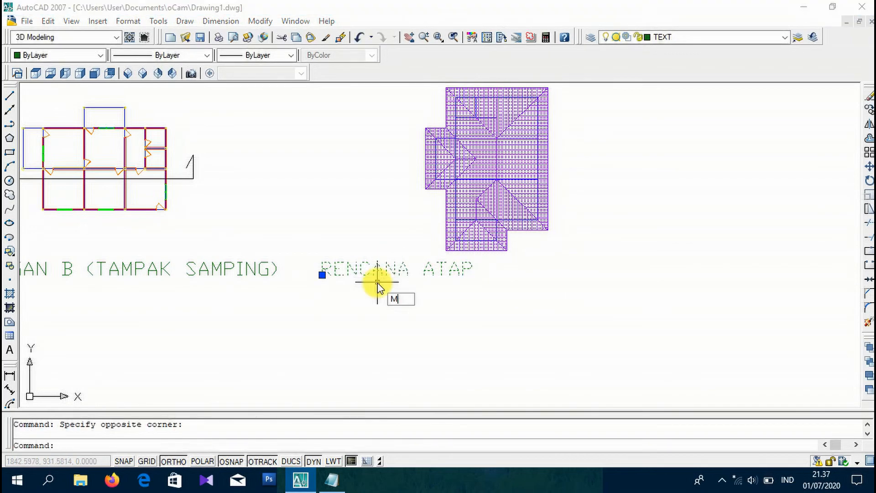
pyautogui.press('Return')
pyautogui.click(378, 277)
pyautogui.click(470, 278)
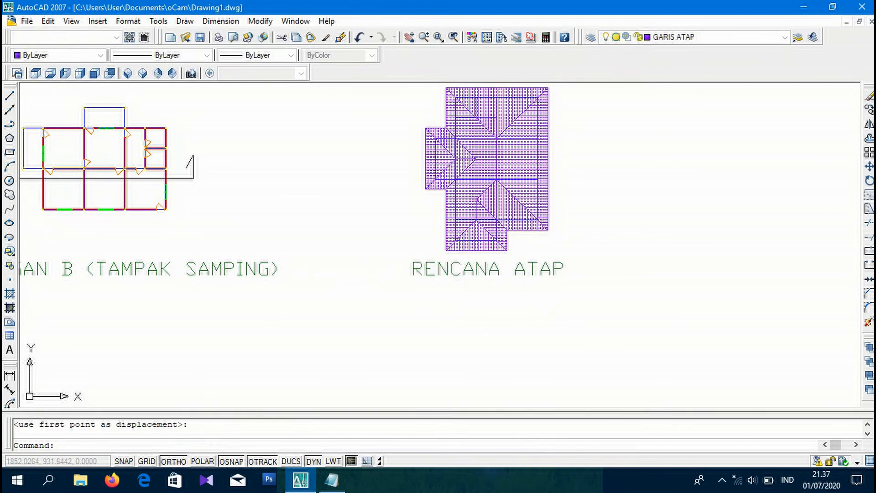
# Shift the whole hatched roof plan slightly to the left to align it better with the RENCANA ATAP title
pyautogui.scroll(-3, 405, 326)
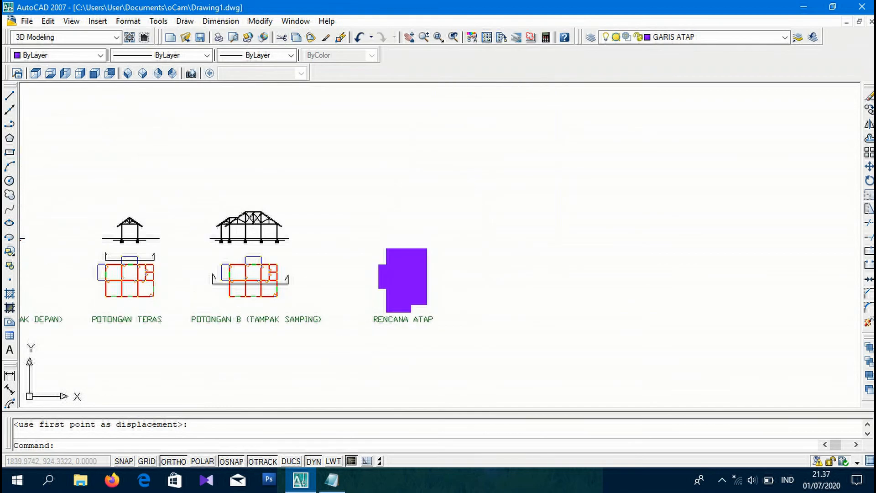
pyautogui.scroll(5, 414, 257)
pyautogui.moveTo(413, 258)
pyautogui.mouseDown(button='middle')
pyautogui.moveTo(417, 299)
pyautogui.moveTo(443, 334)
pyautogui.mouseUp(button='middle')
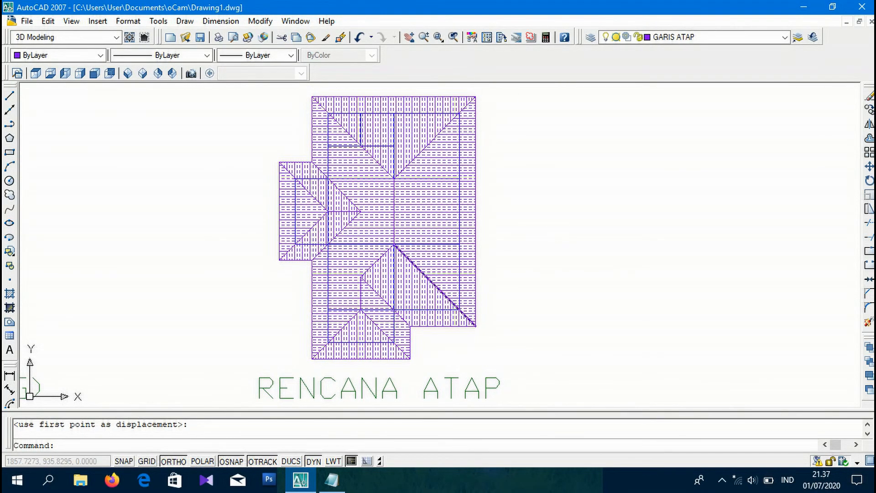
pyautogui.click(498, 88)
pyautogui.click(233, 369)
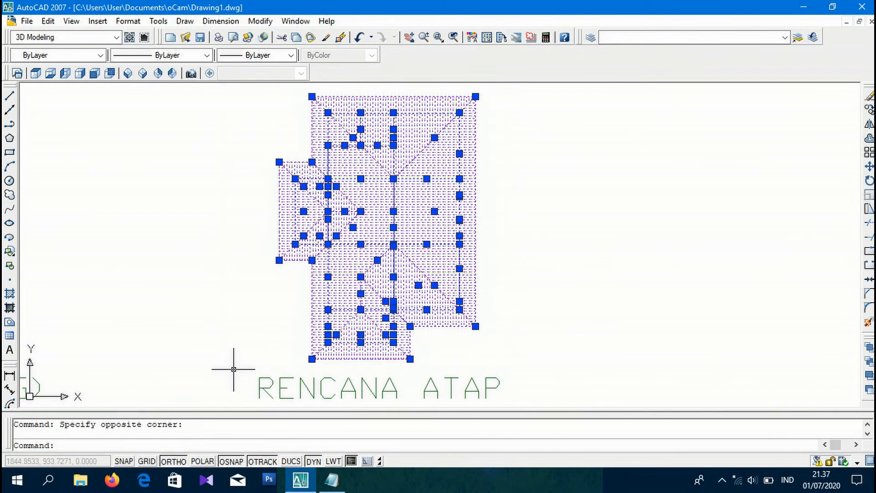
pyautogui.write('m')
pyautogui.press('Return')
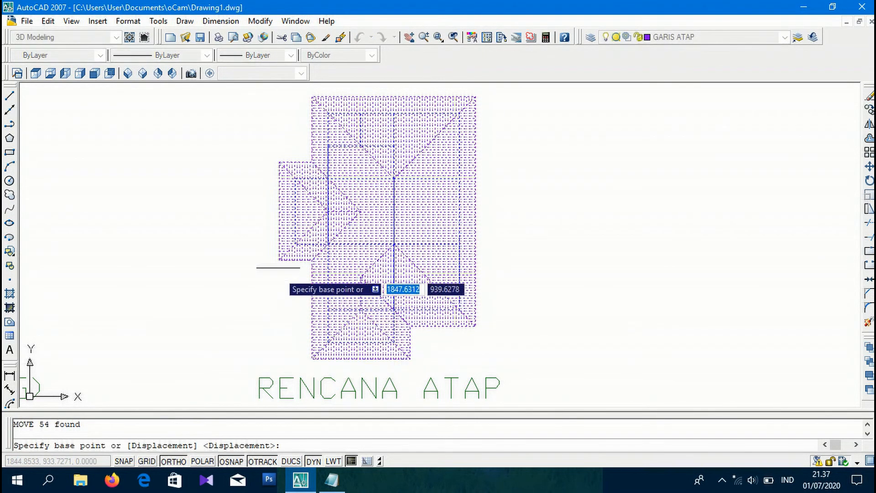
pyautogui.click(278, 211)
pyautogui.click(271, 211)
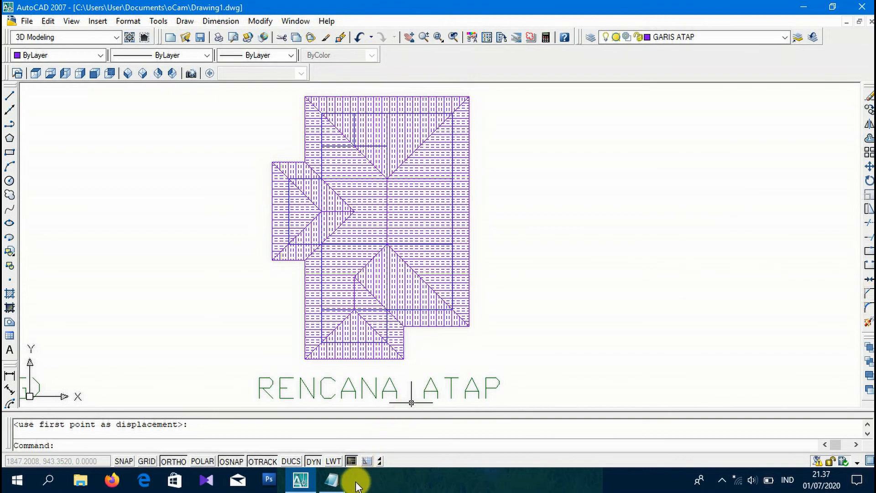
# Switch to the Notepad notes and add the closing line "SEKIAN DARI SAYA....JANGAN LUPA UNTUK LIKE, COMMENT, DAN SUBSCRIBE"
pyautogui.click(332, 479)
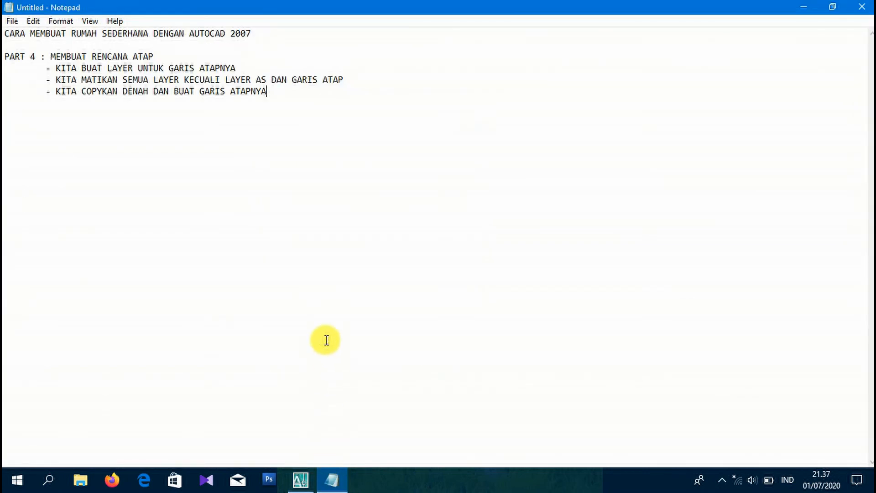
pyautogui.press('Return')
pyautogui.write('KIAN DARI')
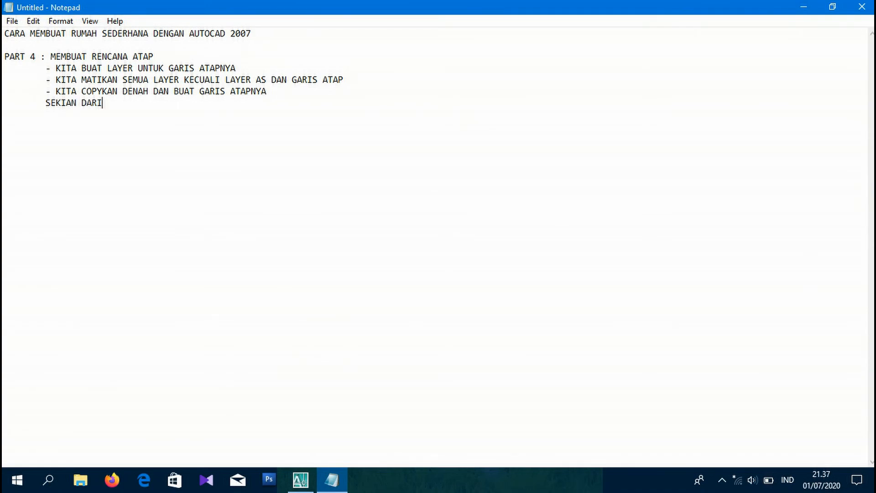
pyautogui.write(' SAYA')
pyautogui.write('....JANGAN')
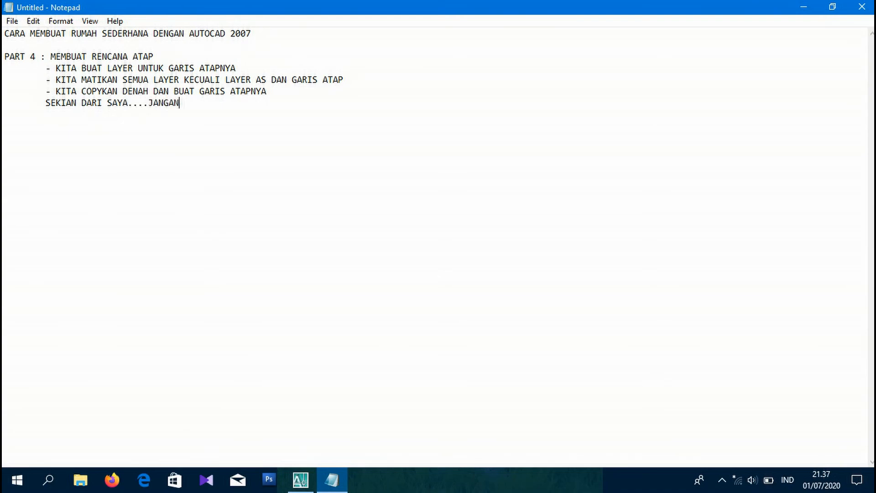
pyautogui.write(' LUPAN')
pyautogui.press('BackSpace')
pyautogui.write('UNTUK')
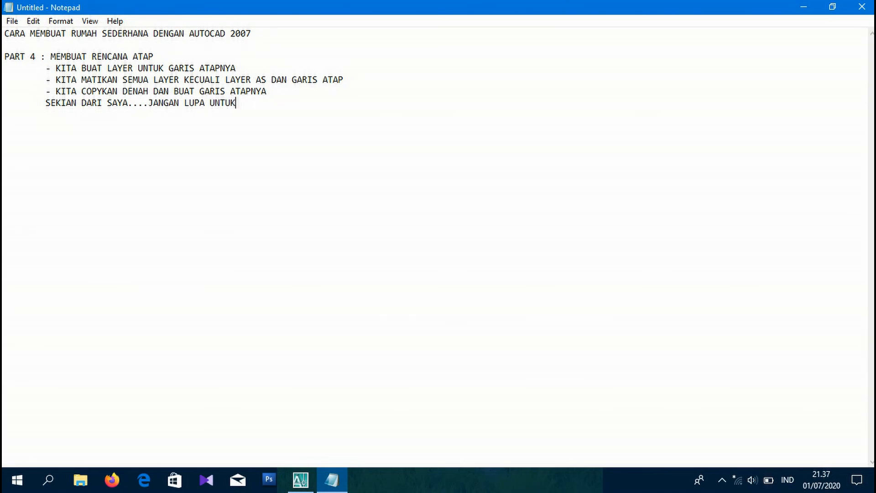
pyautogui.write(' LIKE, COMME')
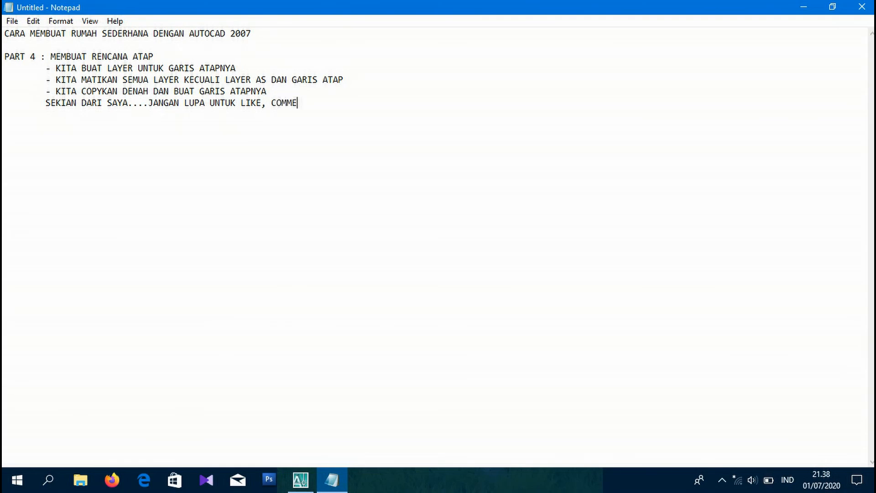
pyautogui.write('NT, DAN SUBSCRIBE')
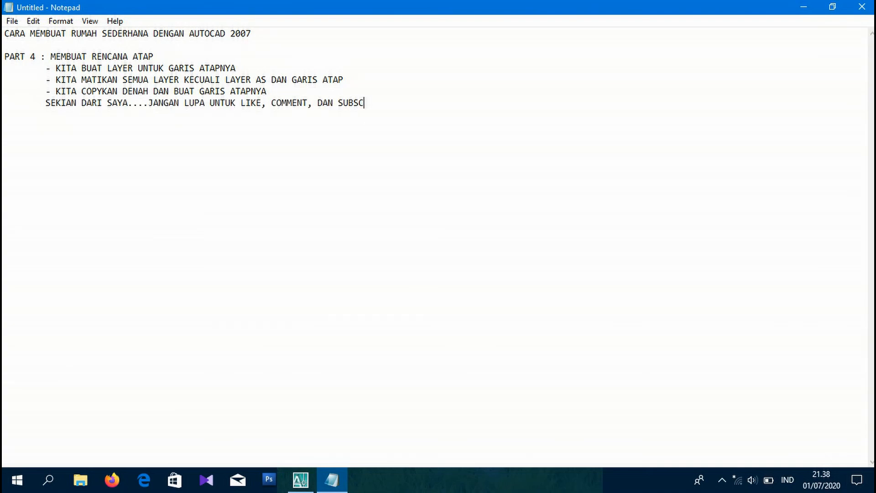